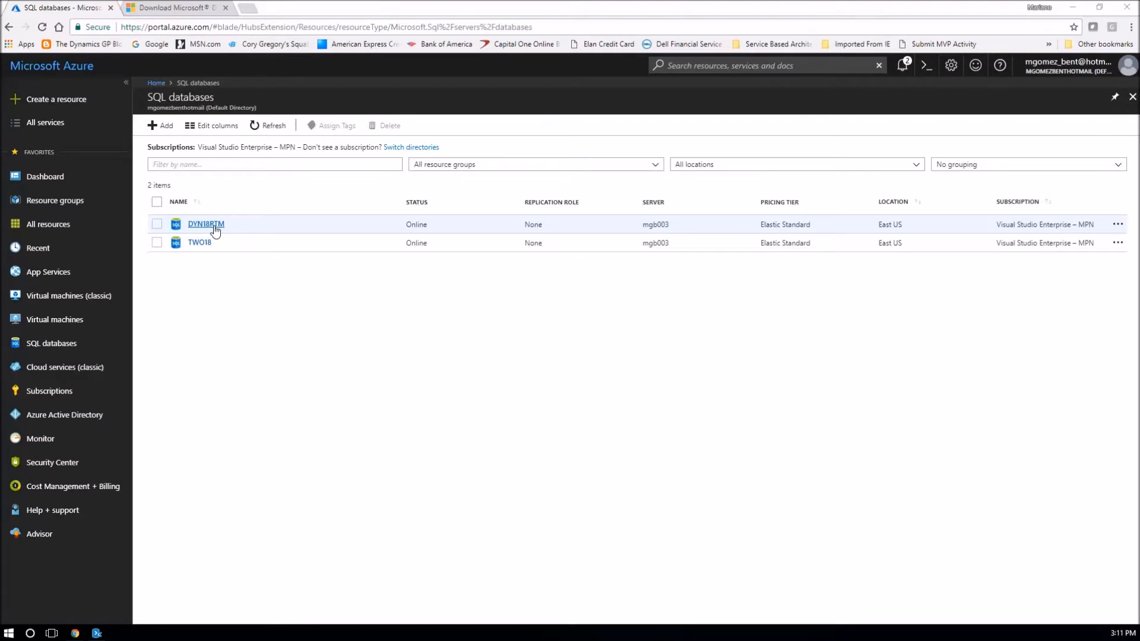
- Add the current client IP address to the firewall rules of DYN18RTM's server mgb003 and save the rules
{"action": "left_click", "coordinate": [215, 228]}
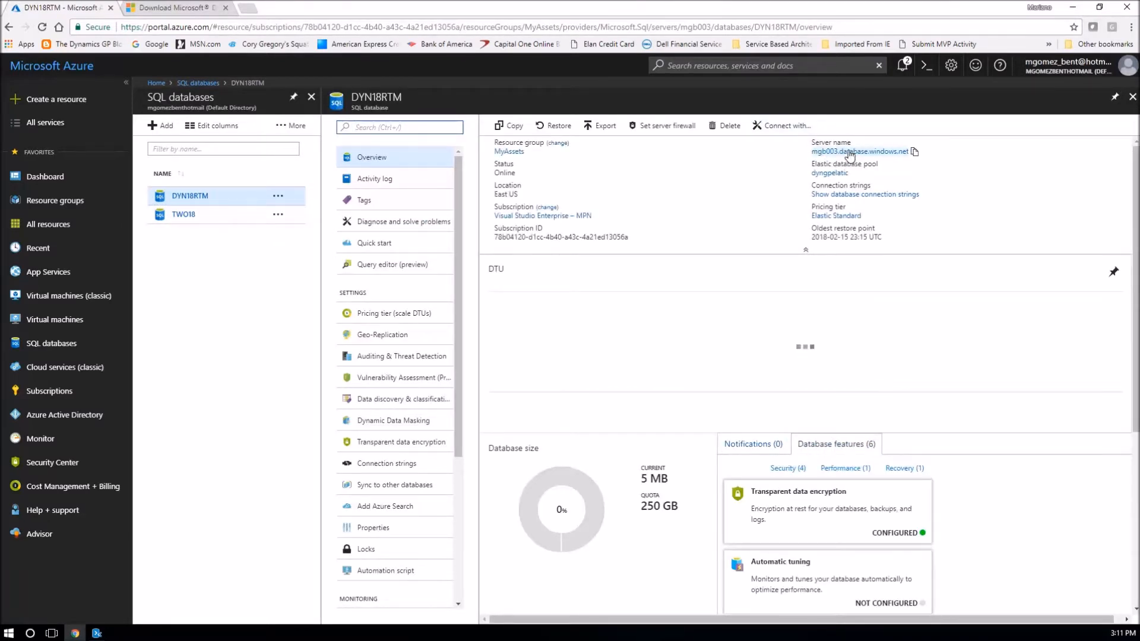
{"action": "left_click", "coordinate": [848, 153]}
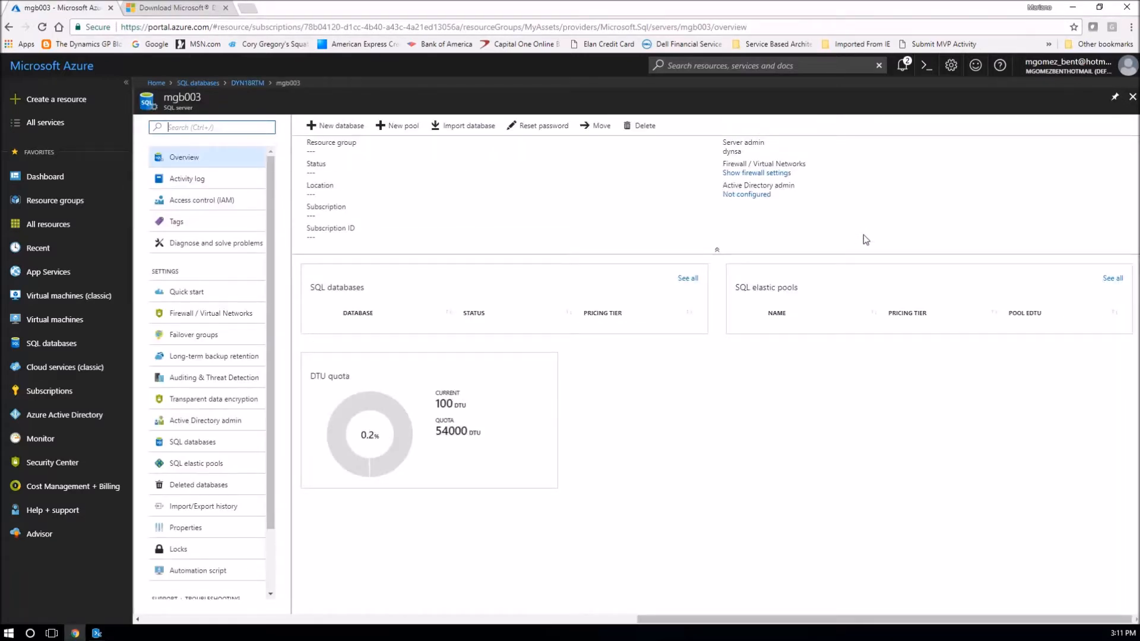
{"action": "left_click", "coordinate": [769, 173]}
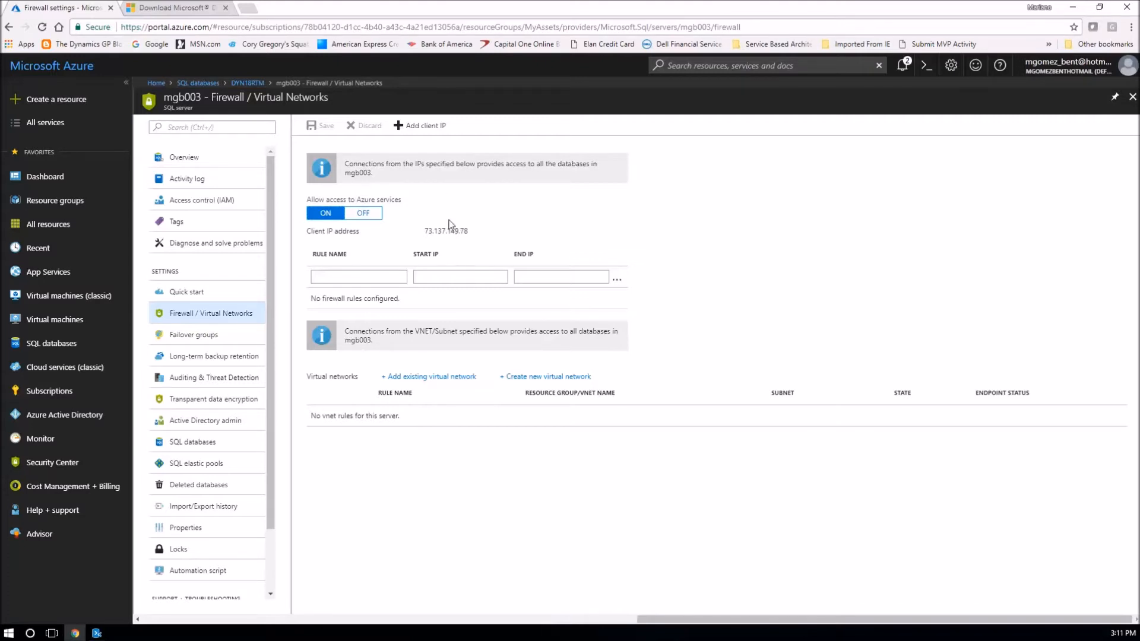
{"action": "left_click", "coordinate": [428, 126]}
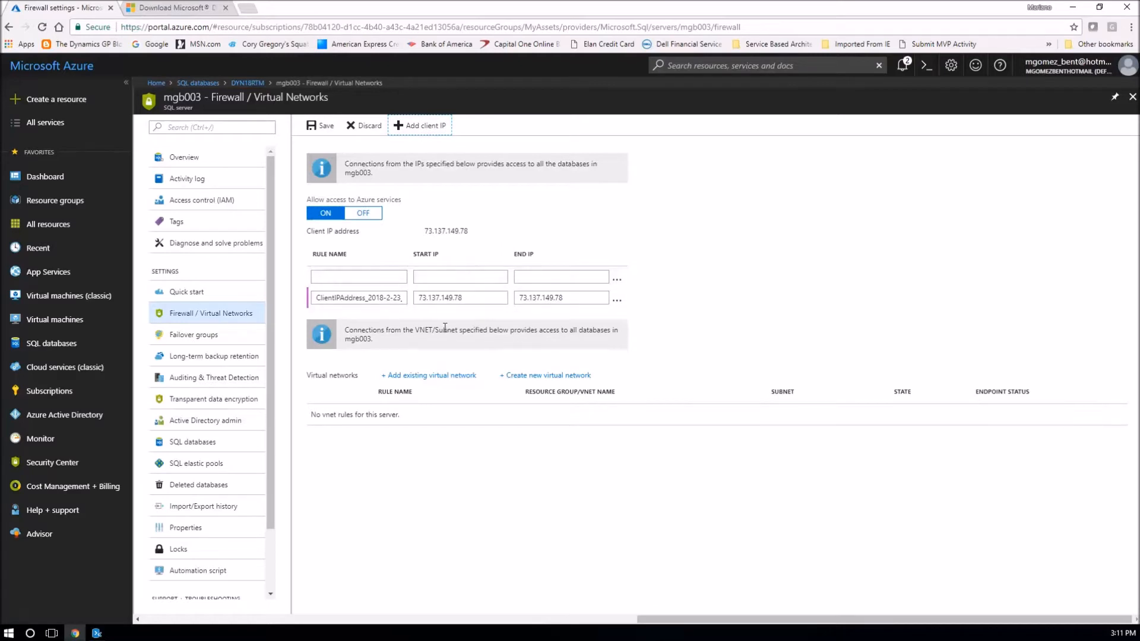
{"action": "left_click", "coordinate": [322, 126]}
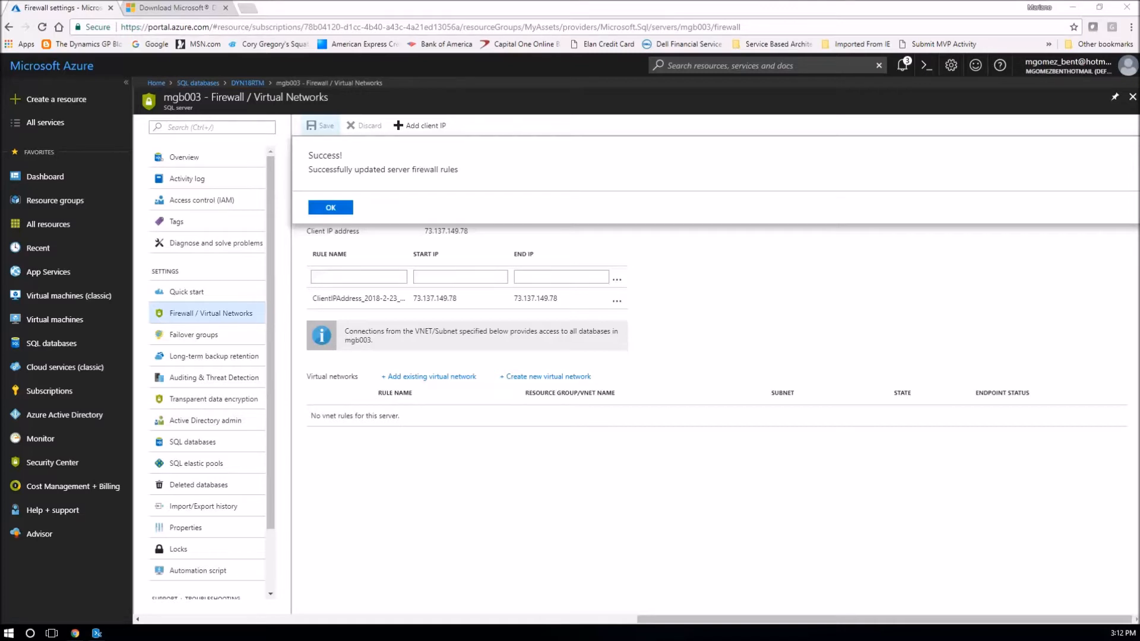
- Switch to SQL Server Management Studio and connect to mgb003.database.windows.net using SQL Server Authentication, login dynsa and the account password
{"action": "left_click_drag", "start_coordinate": [1139, 98], "coordinate": [576, 99]}
{"action": "double_click", "coordinate": [576, 98]}
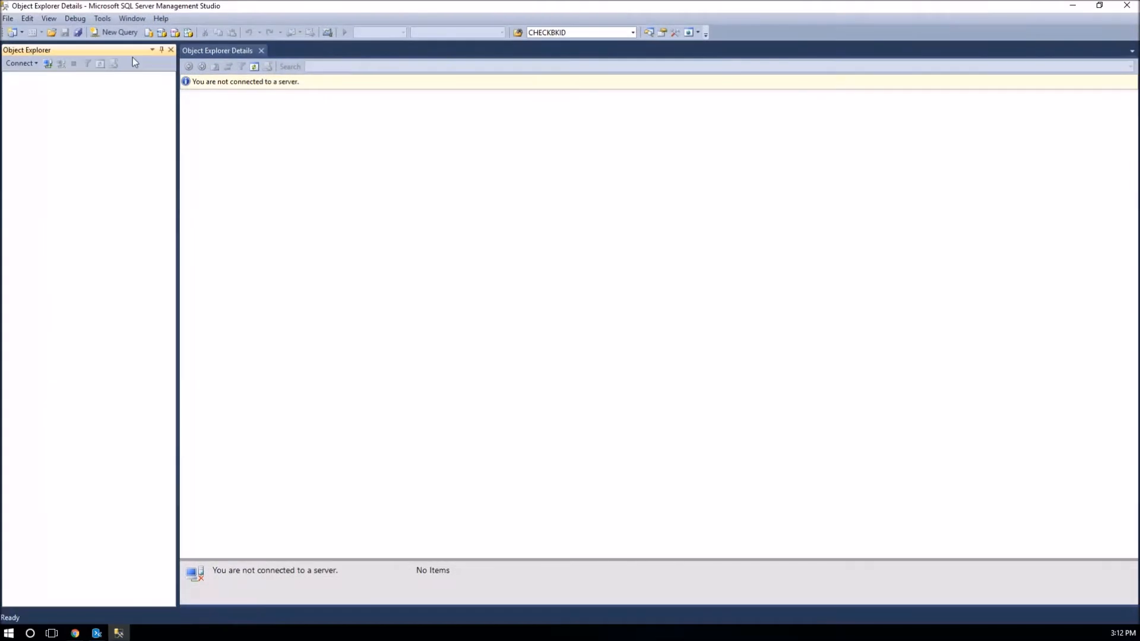
{"action": "left_click", "coordinate": [34, 63]}
{"action": "left_click", "coordinate": [37, 76]}
{"action": "left_click", "coordinate": [681, 367]}
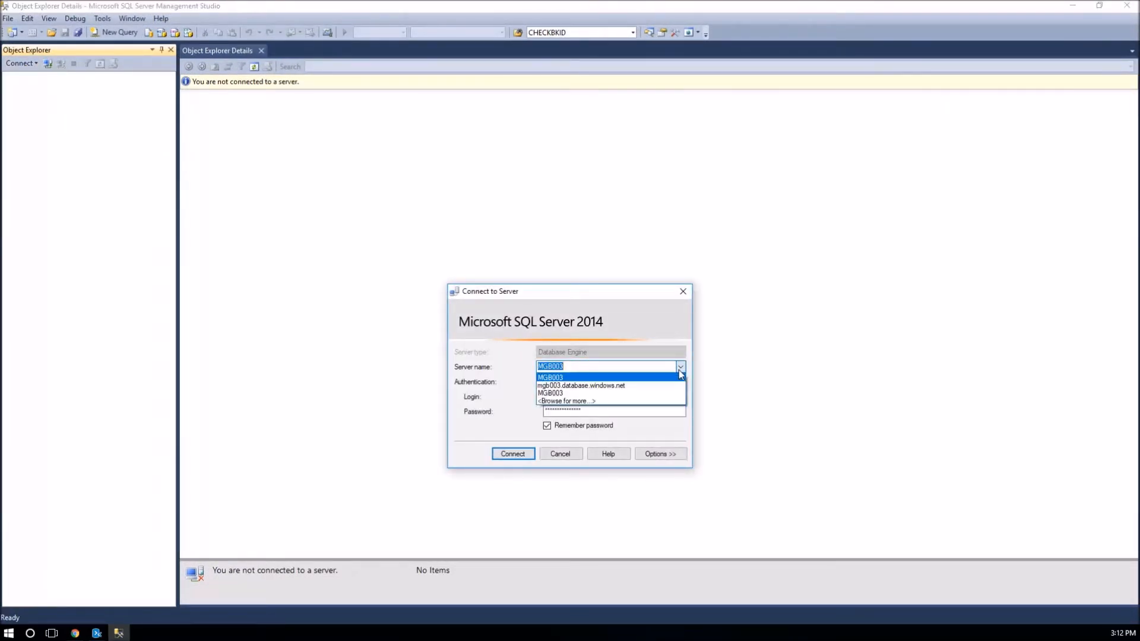
{"action": "left_click", "coordinate": [651, 386]}
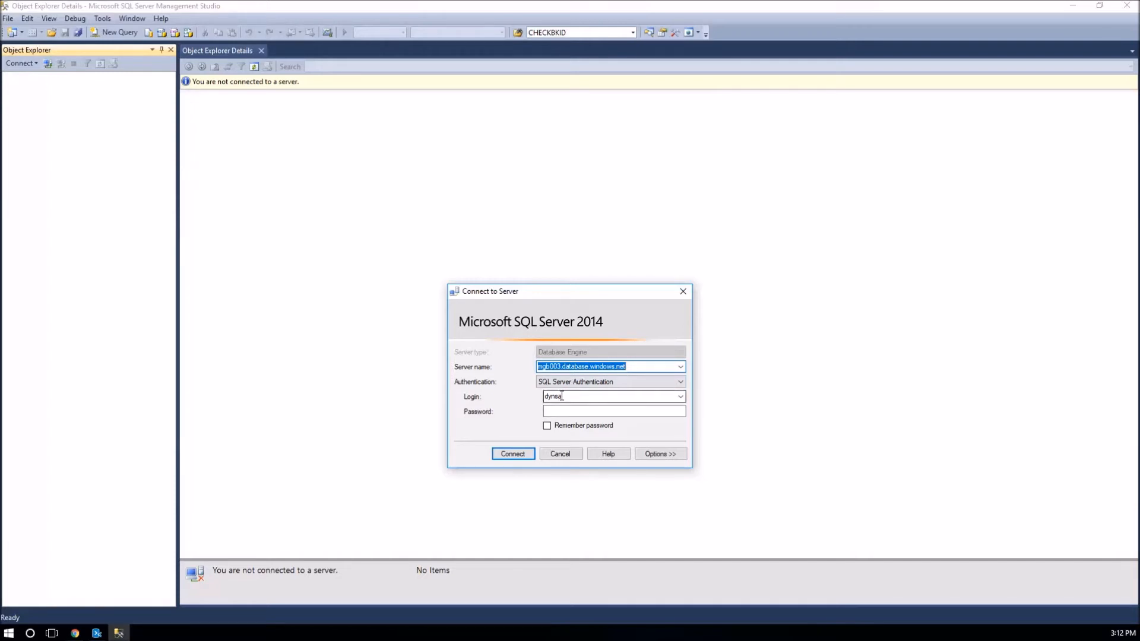
{"action": "left_click", "coordinate": [565, 397]}
{"action": "left_click", "coordinate": [568, 413]}
{"action": "type", "text": "*********"}
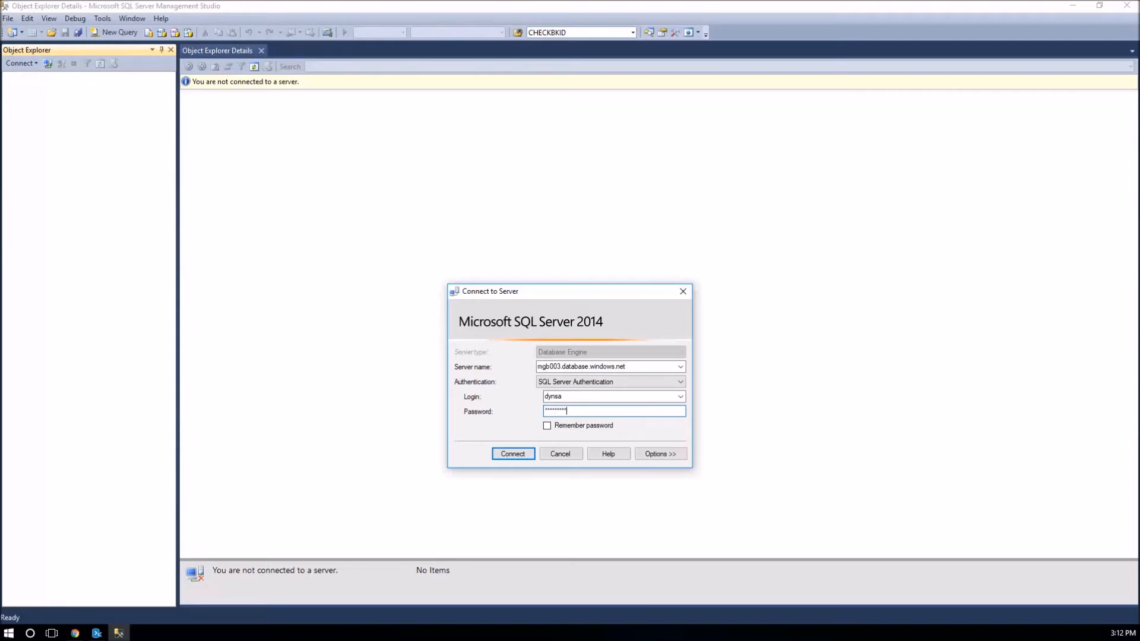
{"action": "left_click", "coordinate": [525, 454]}
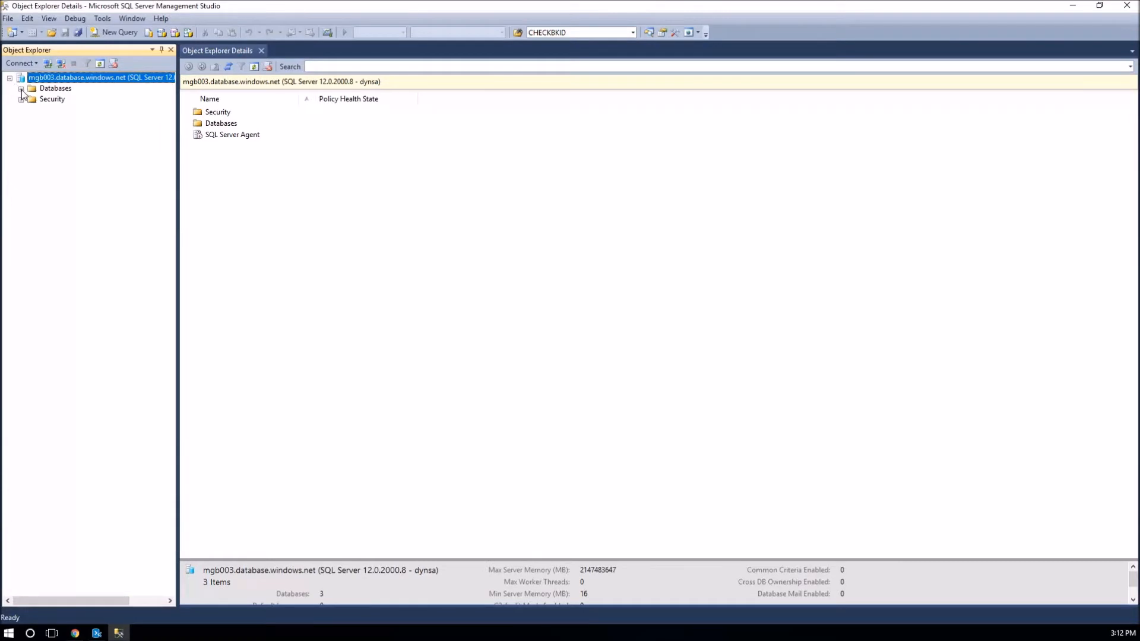
- Inspect the DYN18RTM and TWO18 databases on the Azure server
{"action": "left_click", "coordinate": [20, 89]}
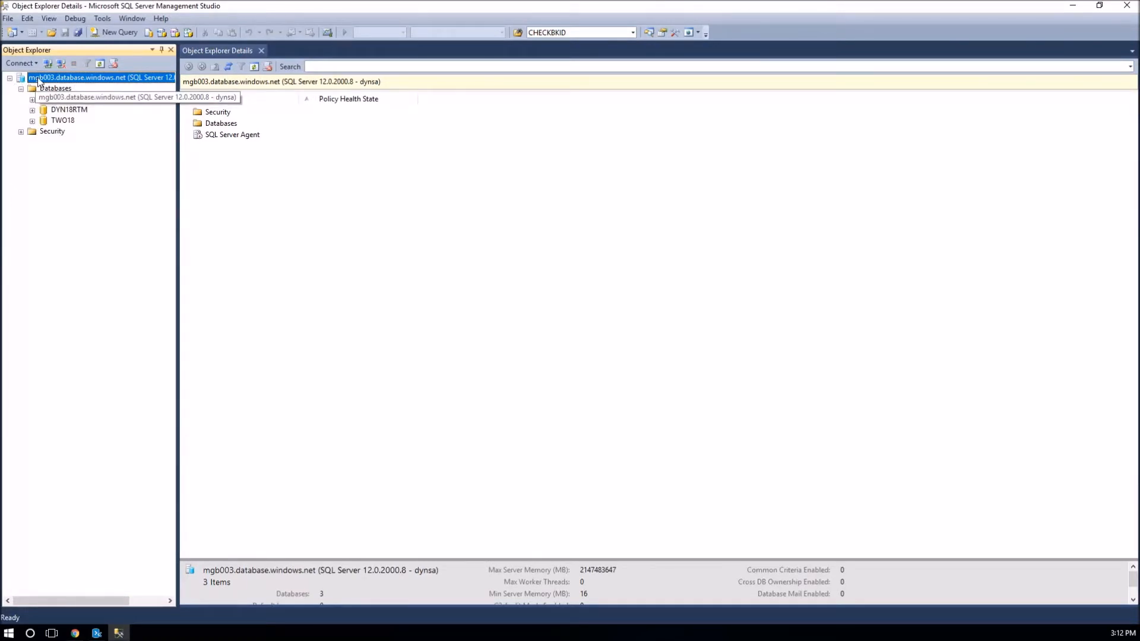
{"action": "left_click", "coordinate": [58, 110]}
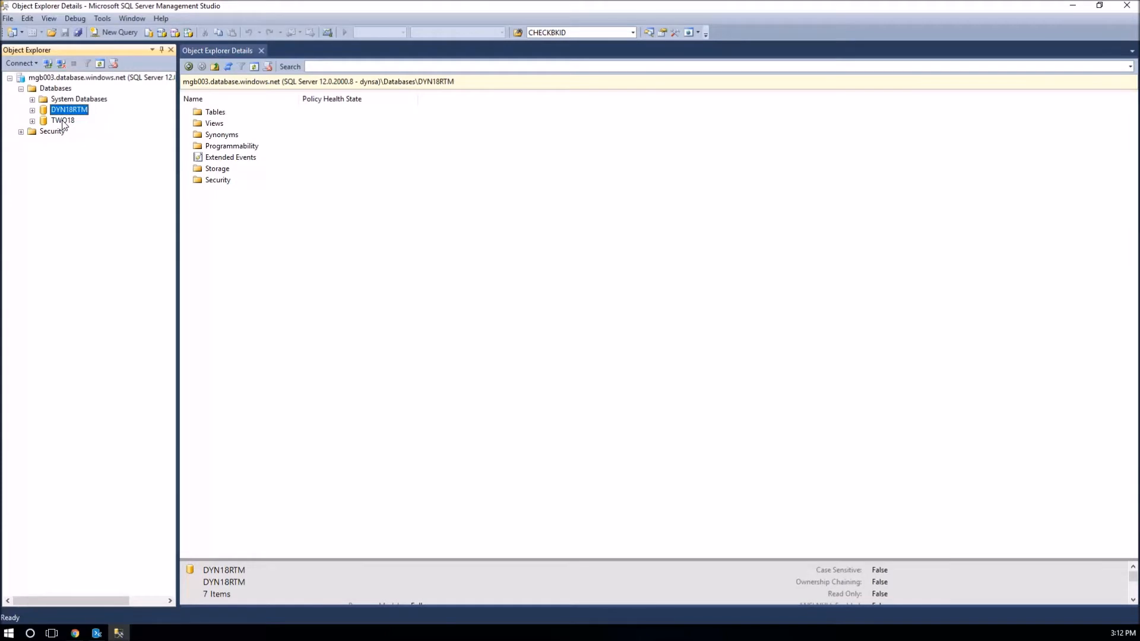
{"action": "left_click", "coordinate": [62, 121]}
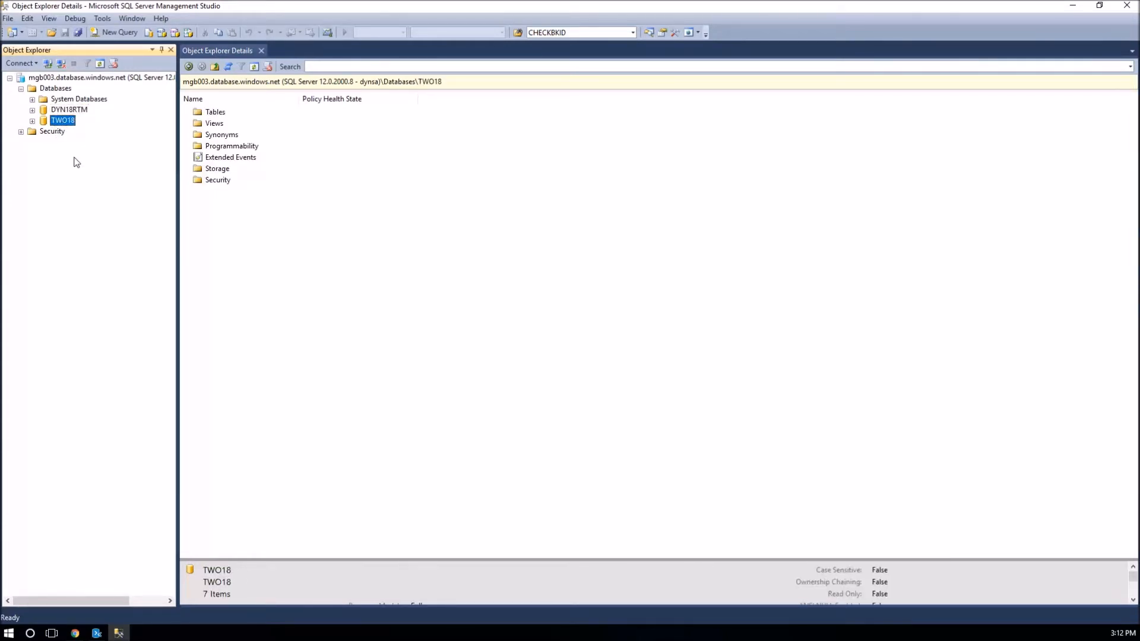
- Connect to the on-premises server MGB003 with its saved sa login
{"action": "left_click", "coordinate": [24, 63]}
{"action": "left_click", "coordinate": [30, 77]}
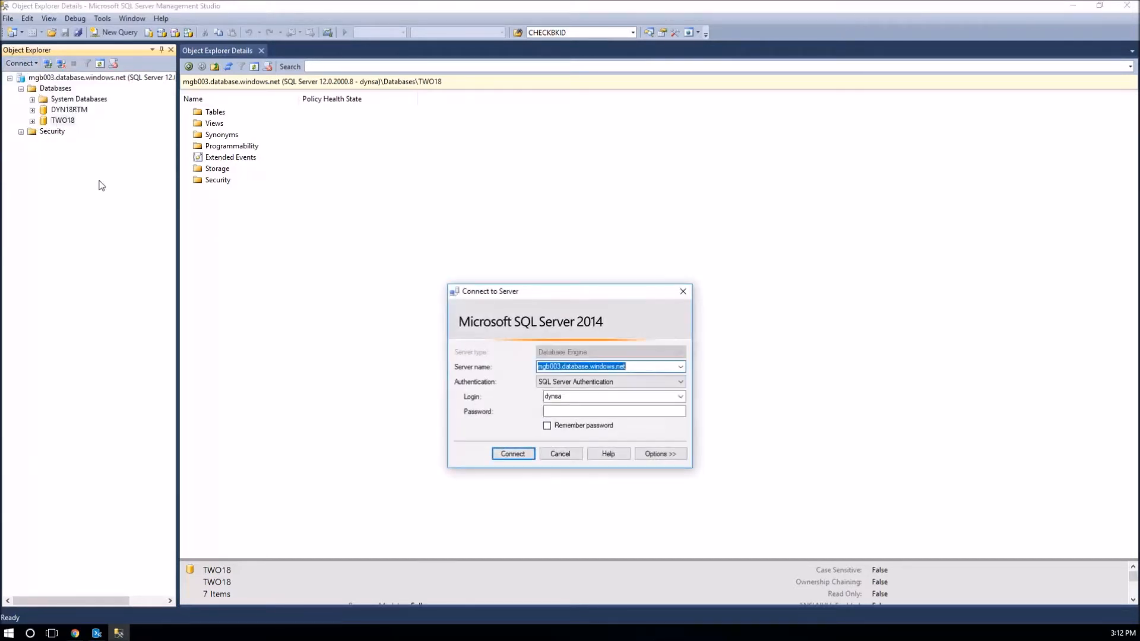
{"action": "left_click", "coordinate": [681, 367]}
{"action": "left_click", "coordinate": [647, 386]}
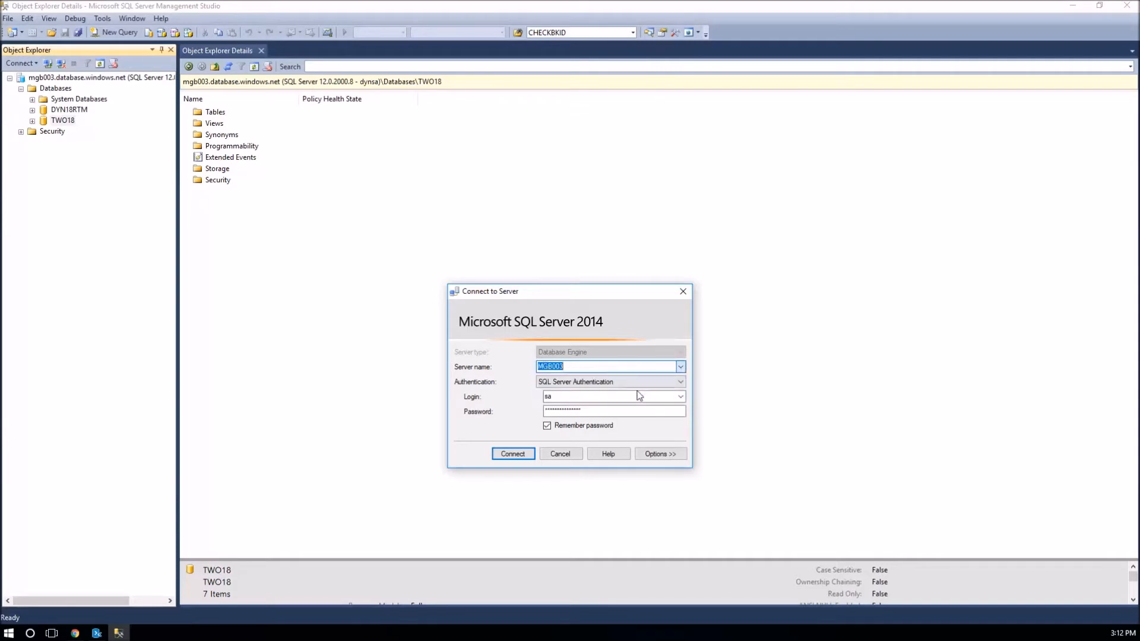
{"action": "left_click", "coordinate": [526, 458]}
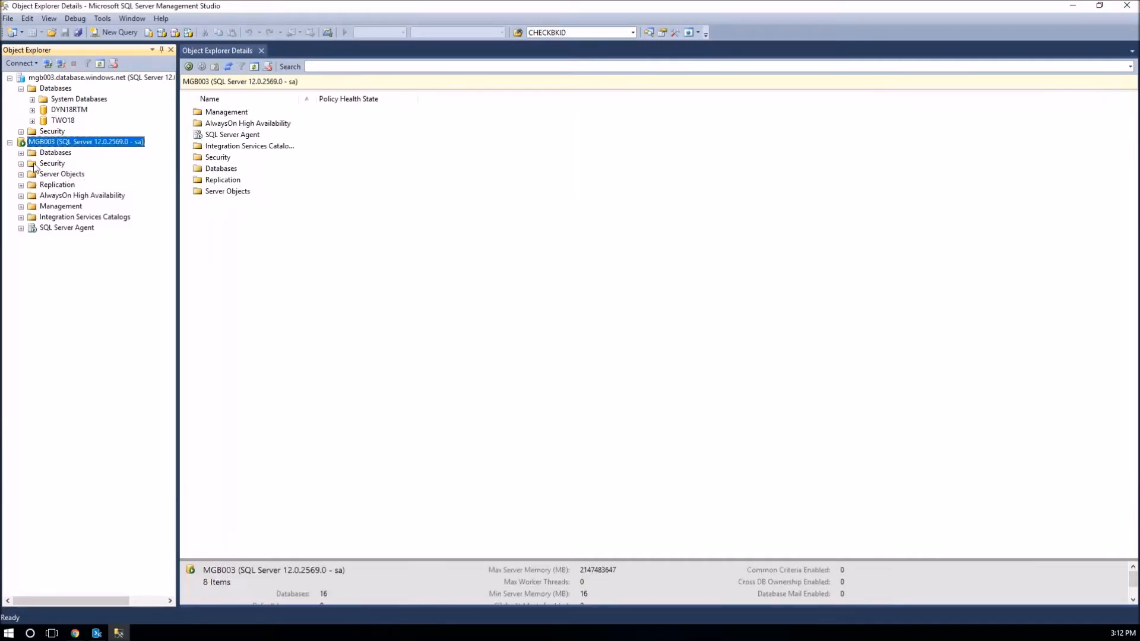
- Inspect the TWO18 and DYN18RTM databases on the on-premises MGB003 server
{"action": "left_click", "coordinate": [21, 154]}
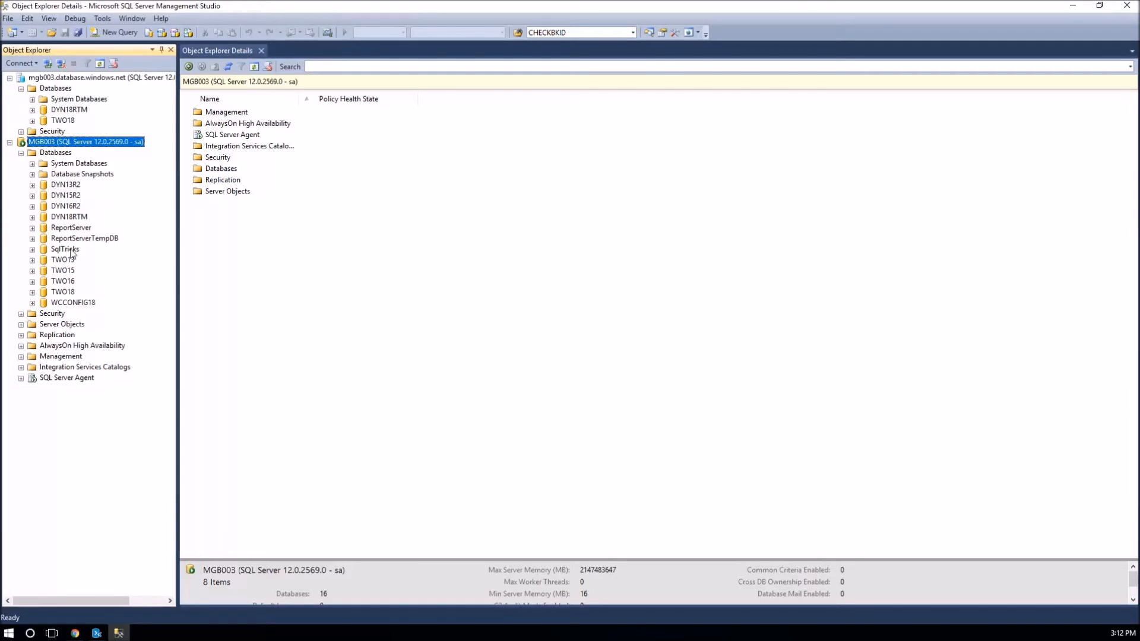
{"action": "left_click", "coordinate": [67, 292]}
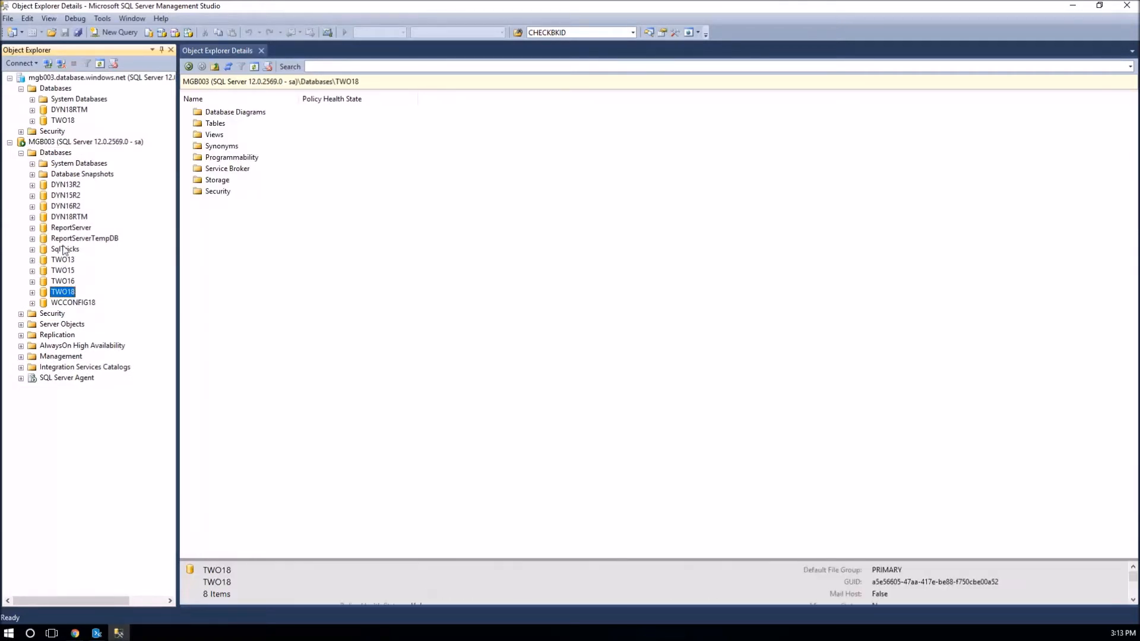
{"action": "left_click", "coordinate": [68, 216]}
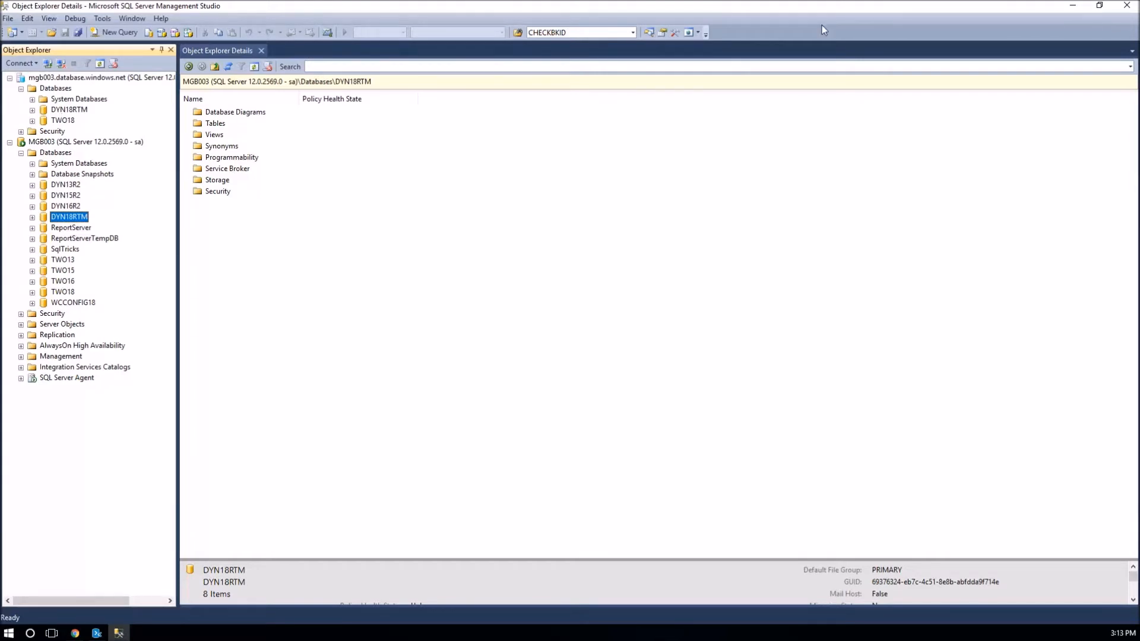
- Switch to the browser and review the Microsoft Data Migration Assistant v3.4 download page, ending back at the Azure portal
{"action": "left_click", "coordinate": [1074, 8]}
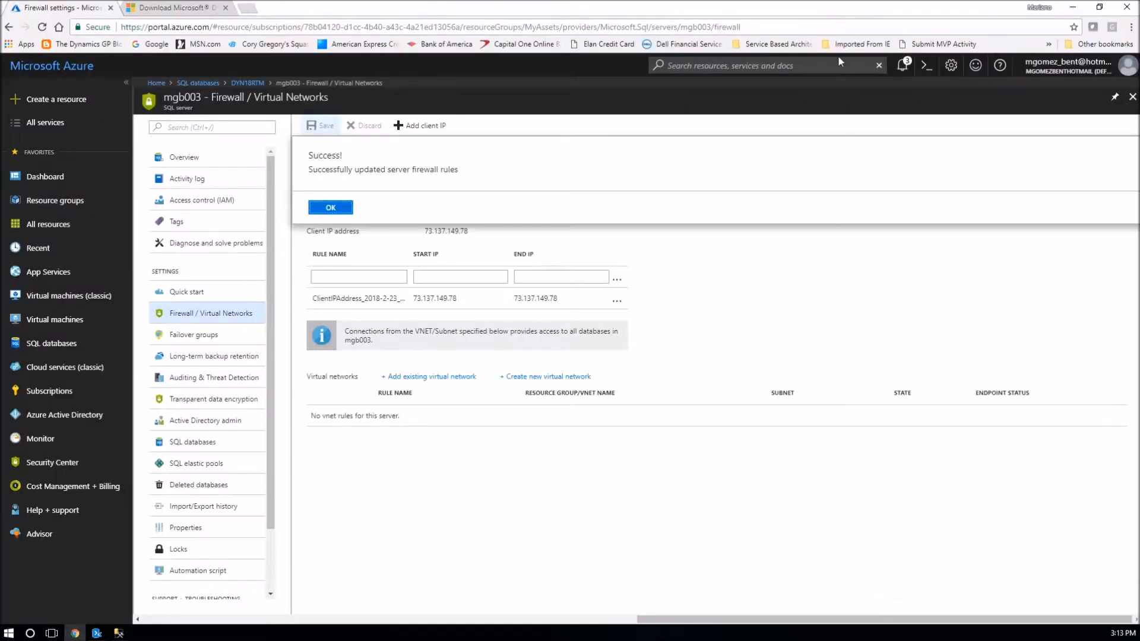
{"action": "left_click", "coordinate": [188, 11]}
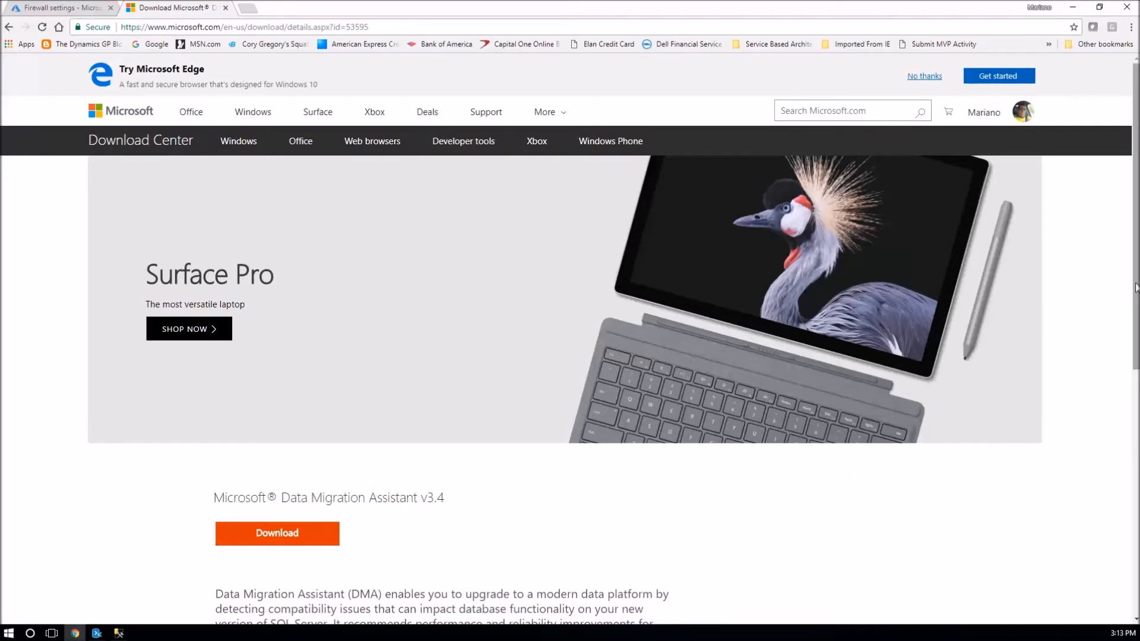
{"action": "scroll", "coordinate": [1135, 313], "scroll_direction": "down", "scroll_amount": 1}
{"action": "left_click_drag", "start_coordinate": [1134, 313], "coordinate": [1134, 326]}
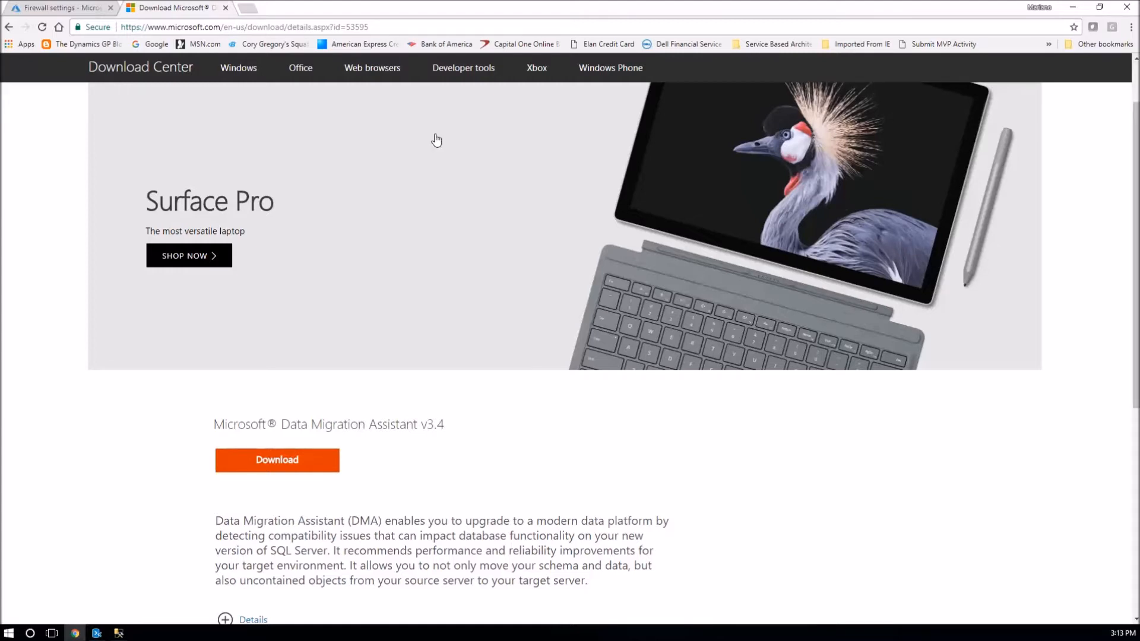
{"action": "left_click", "coordinate": [61, 12]}
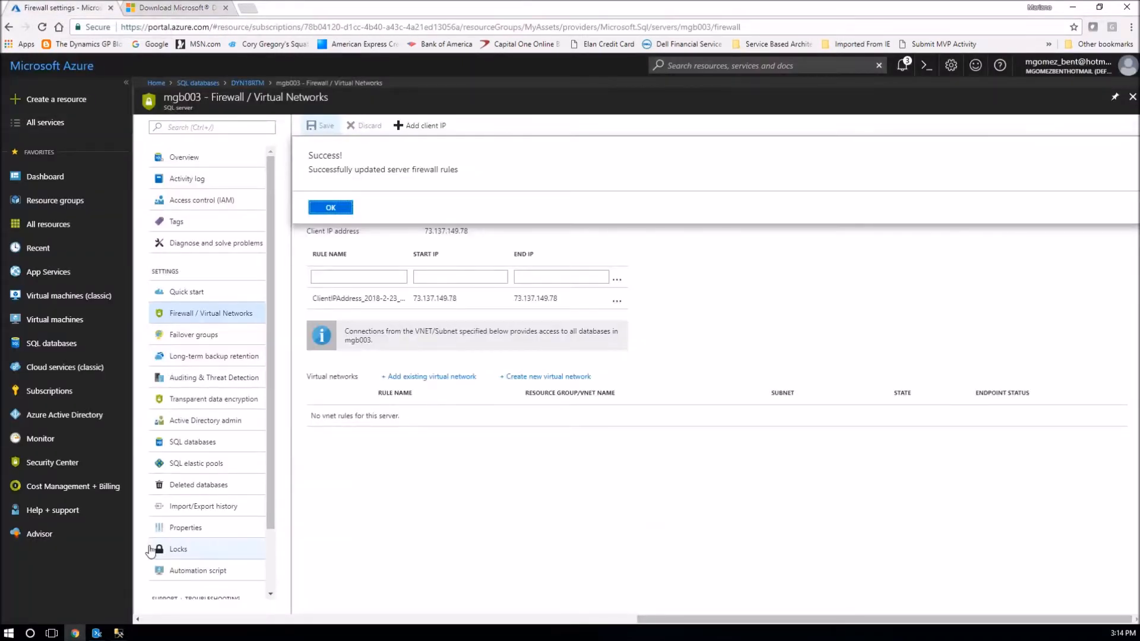
- Switch to Data Migration Assistant and create a Migration project named onprem_to_azure_sql from SQL Server to Azure SQL Database, scope Schema and data
{"action": "left_click", "coordinate": [1072, 7]}
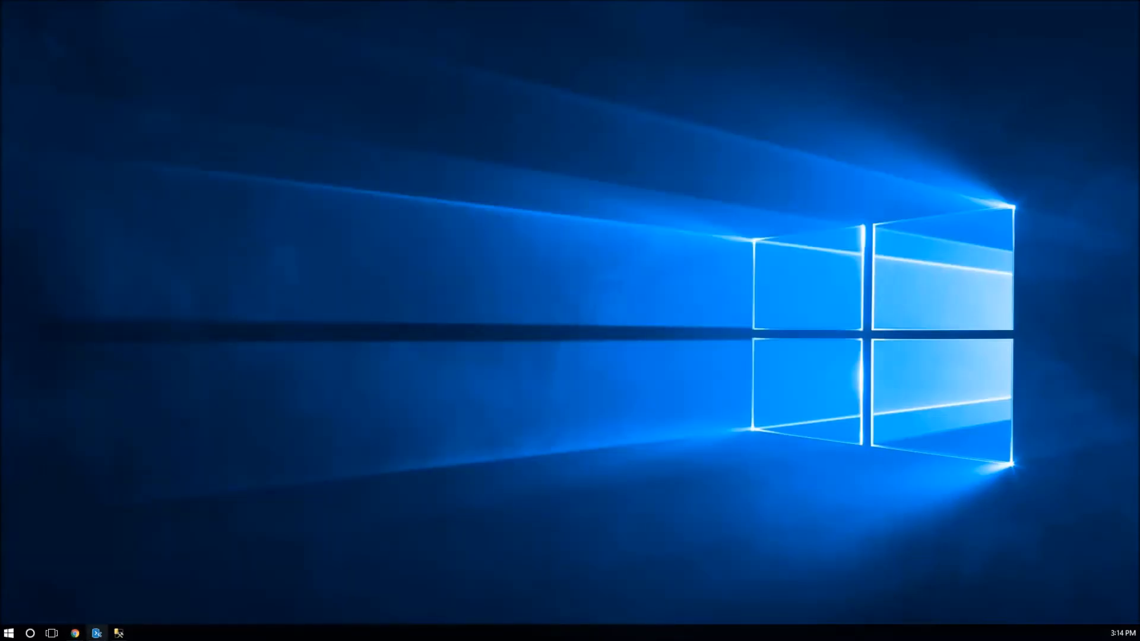
{"action": "left_click", "coordinate": [97, 634]}
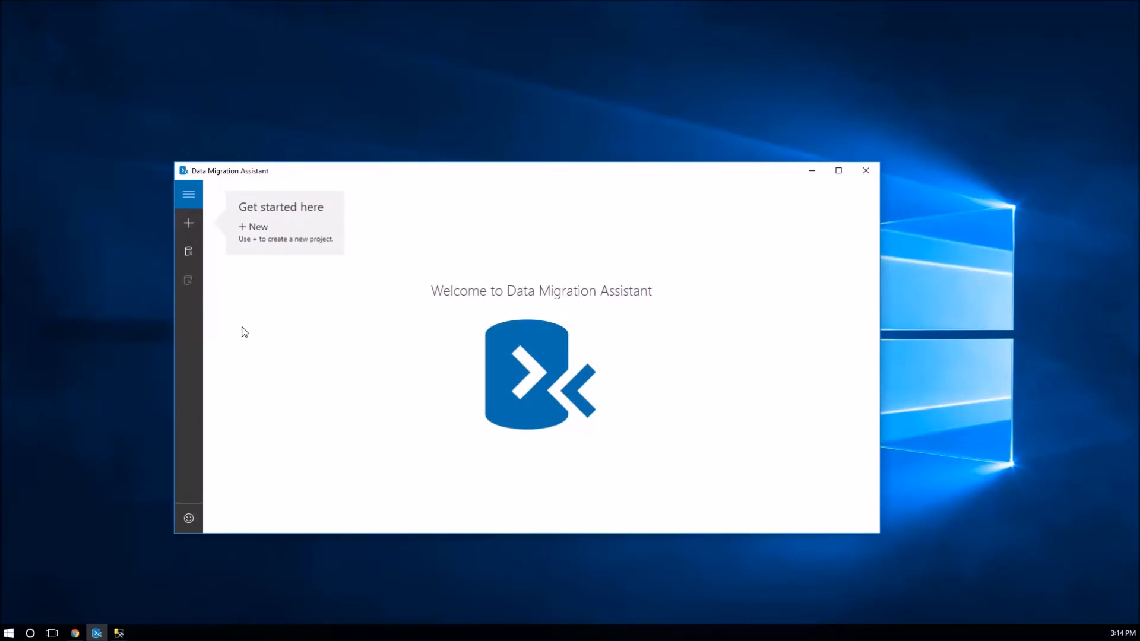
{"action": "left_click", "coordinate": [187, 225]}
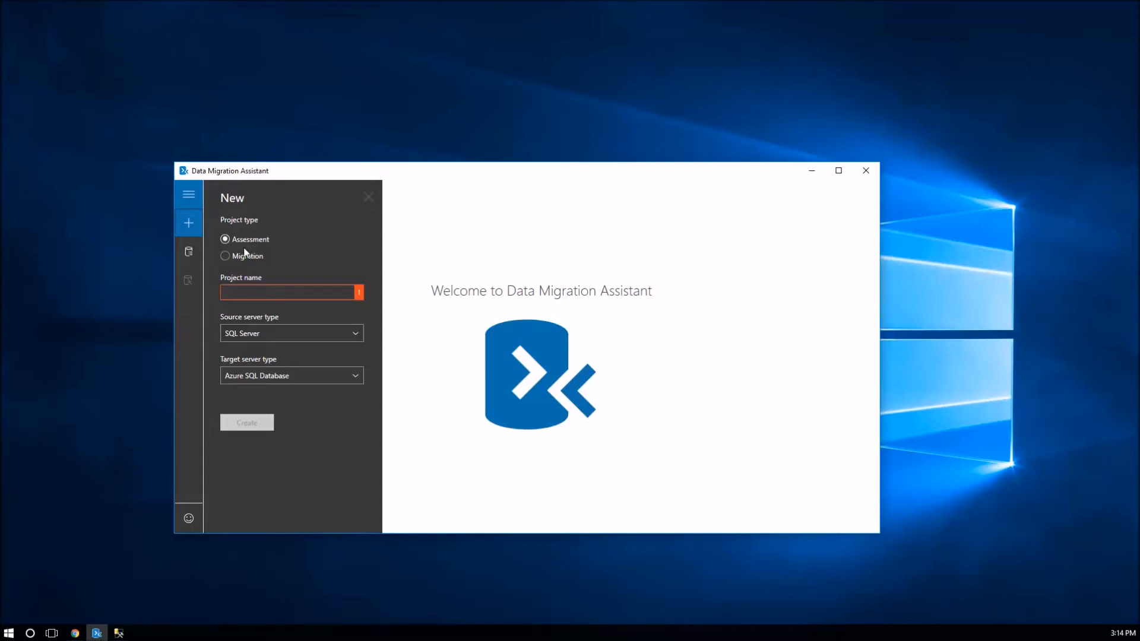
{"action": "left_click", "coordinate": [225, 257]}
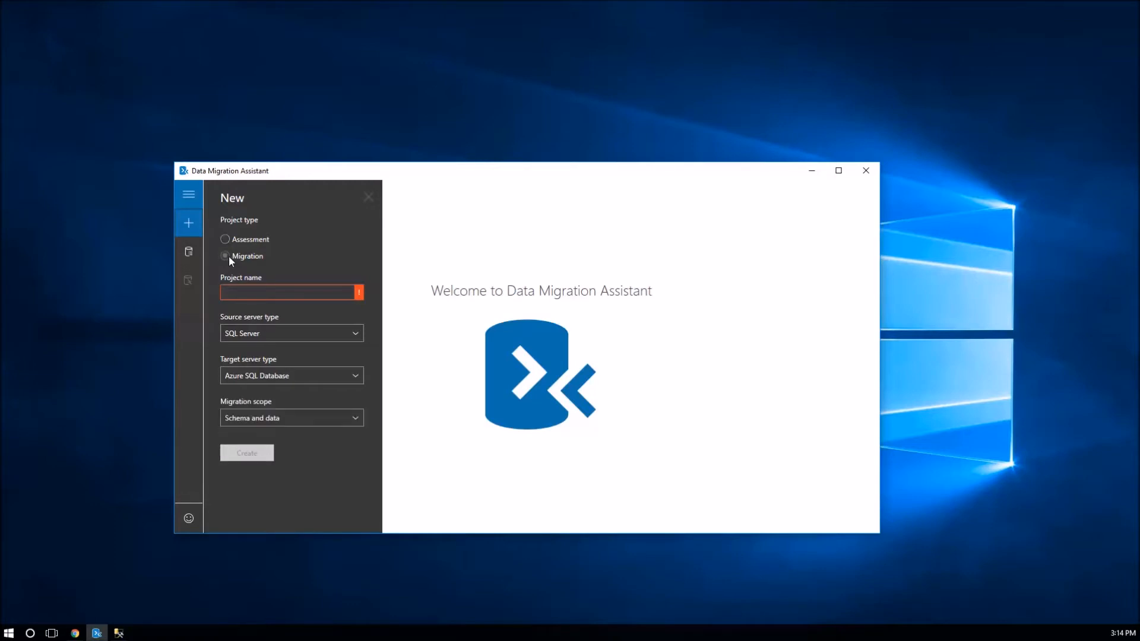
{"action": "left_click", "coordinate": [266, 295]}
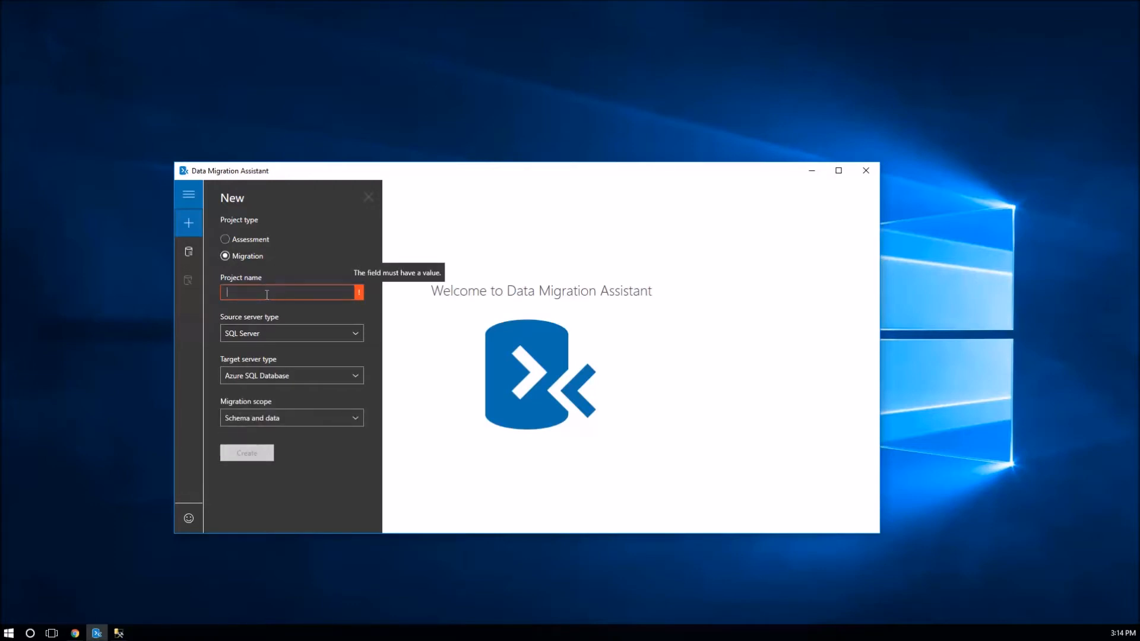
{"action": "type", "text": "on_prem_"}
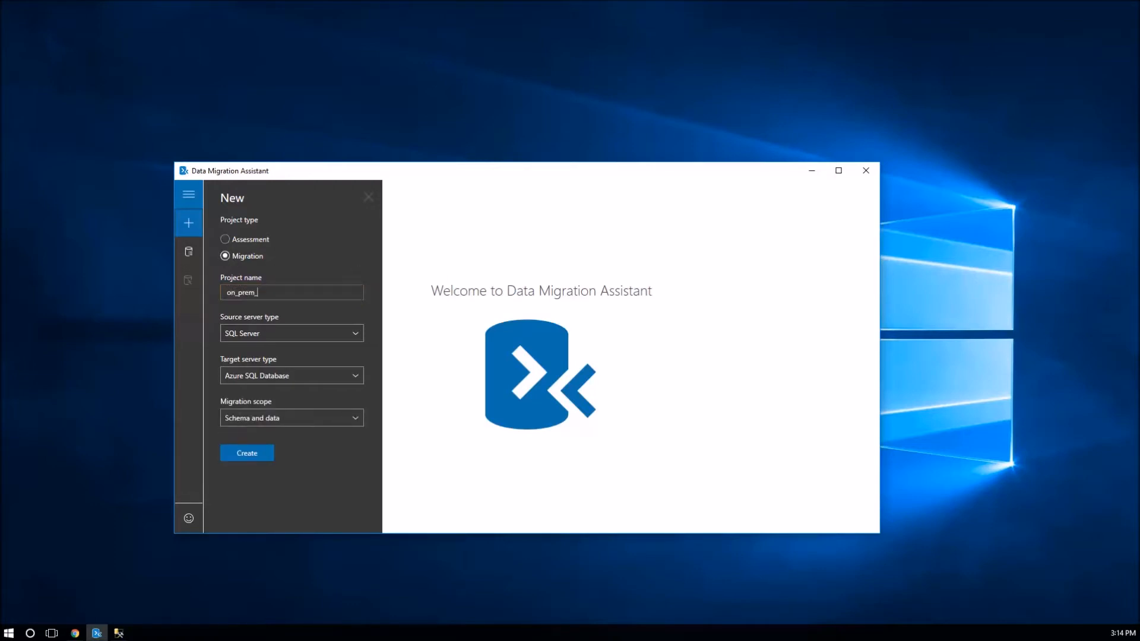
{"action": "type", "text": "to_azure_sql"}
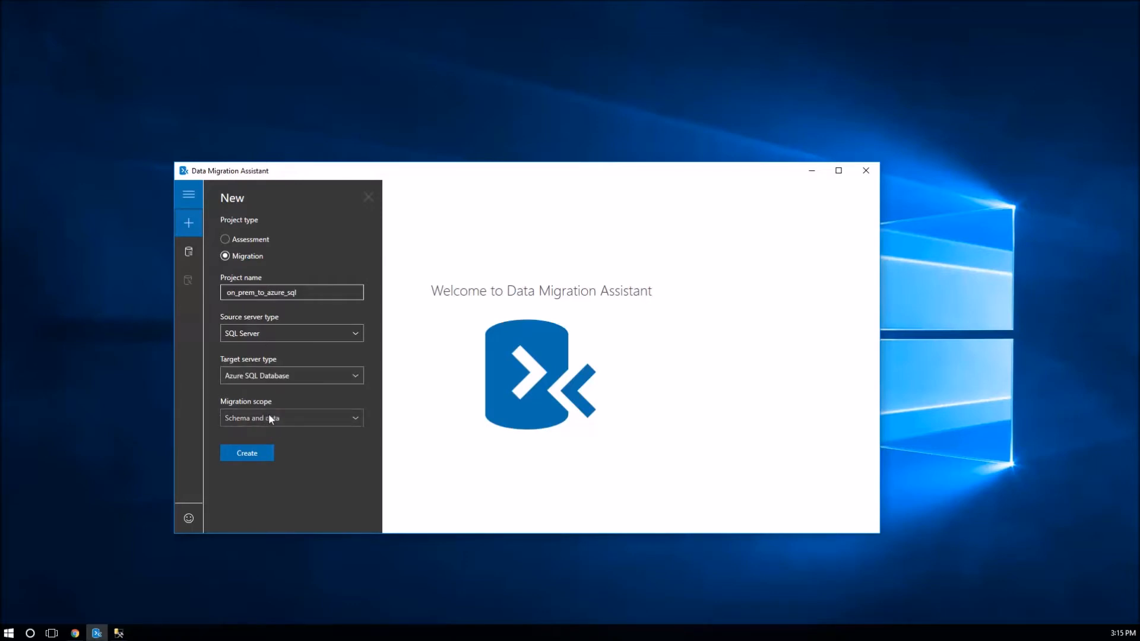
{"action": "left_click", "coordinate": [356, 419]}
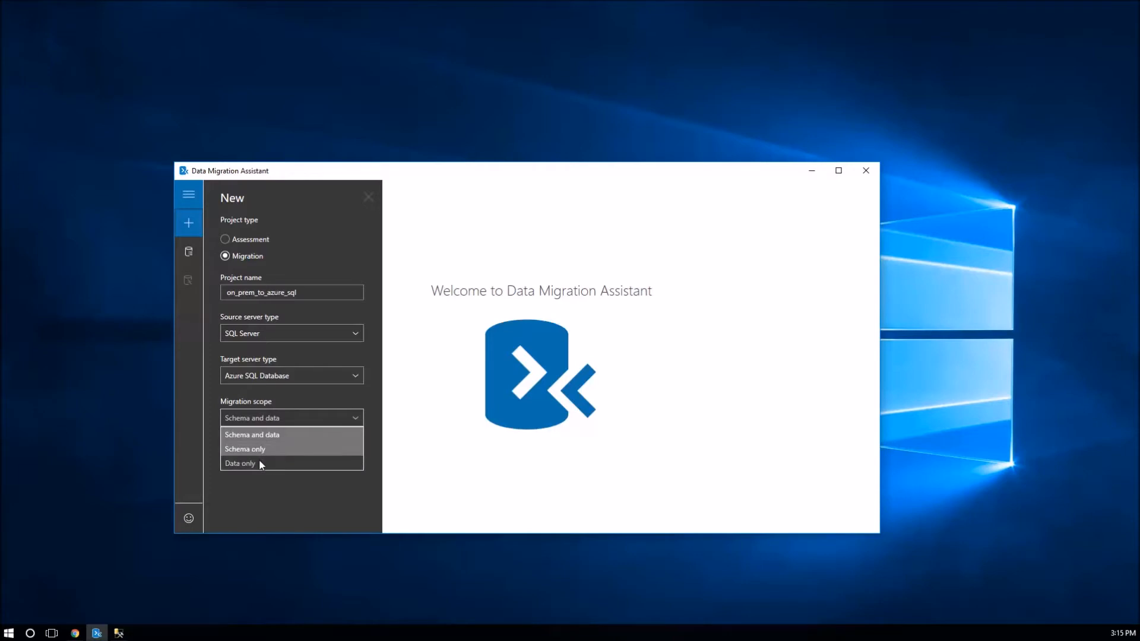
{"action": "left_click", "coordinate": [304, 403]}
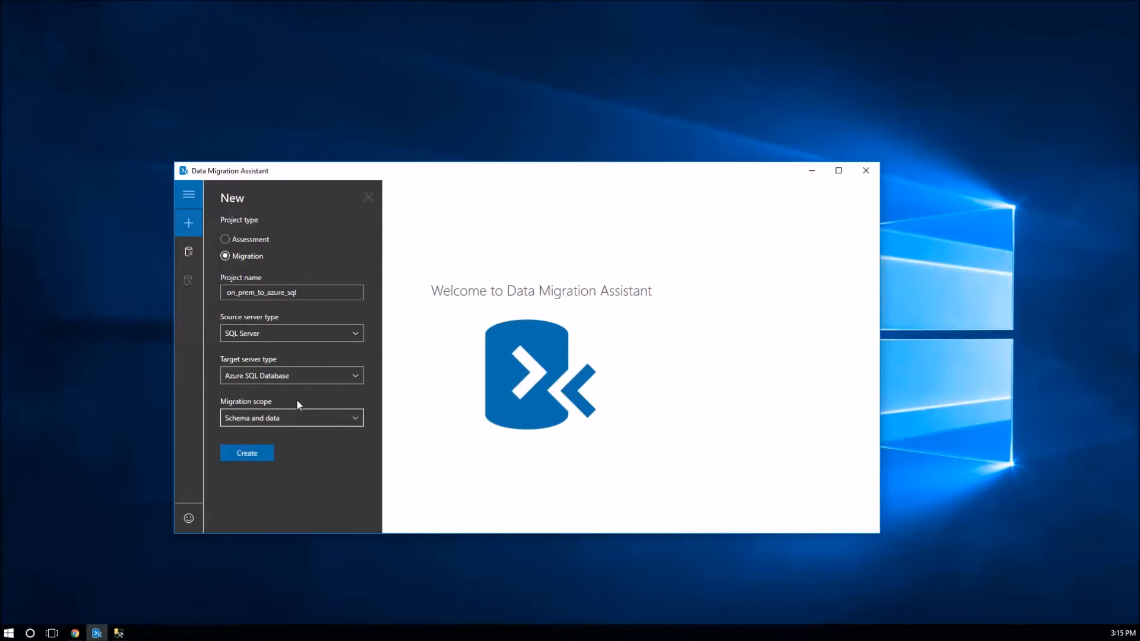
{"action": "left_click", "coordinate": [260, 452]}
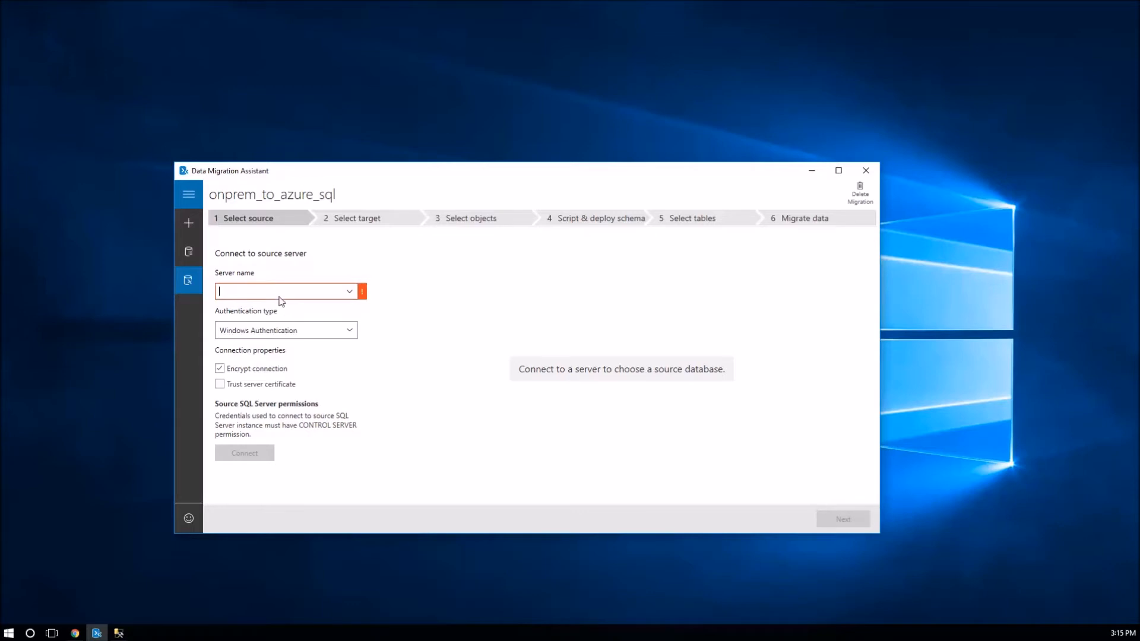
- Connect to source server mgb003 with SQL Server Authentication as sa, entering the account password, and choose DYN18RTM as the source database
{"action": "type", "text": "mgb003"}
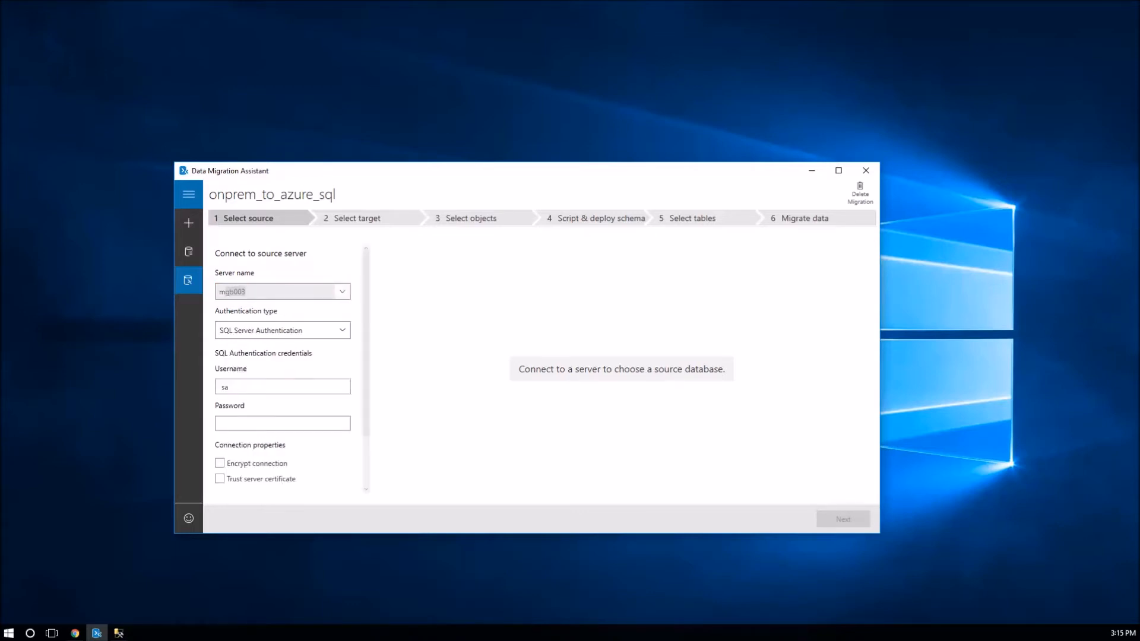
{"action": "key", "text": "Tab"}
{"action": "left_click", "coordinate": [247, 422]}
{"action": "type", "text": "•••••"}
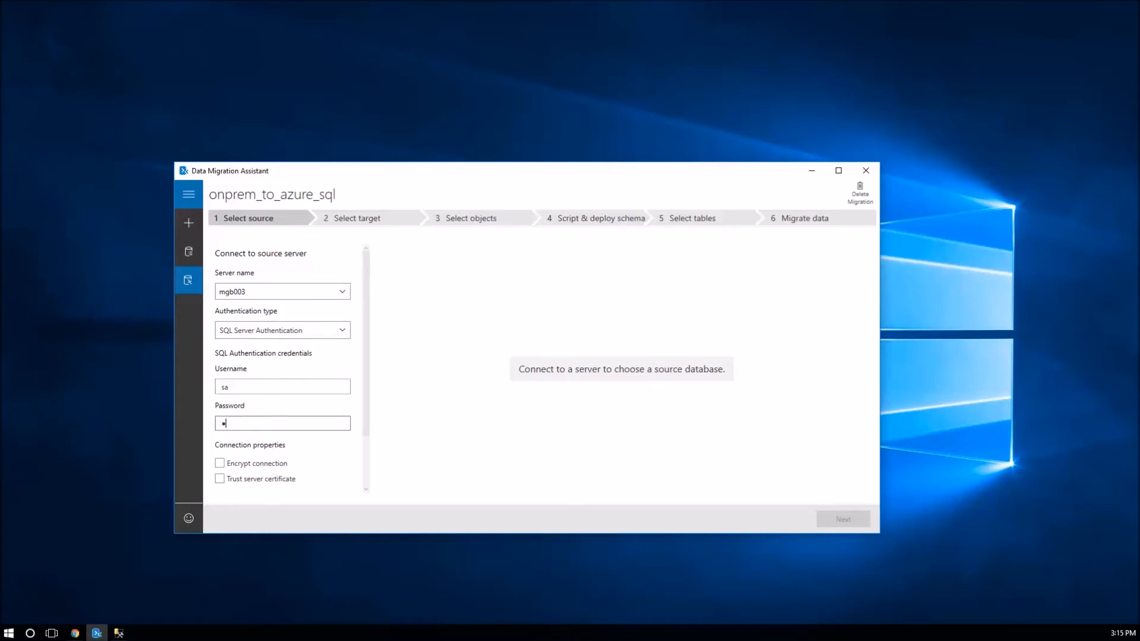
{"action": "type", "text": "••••"}
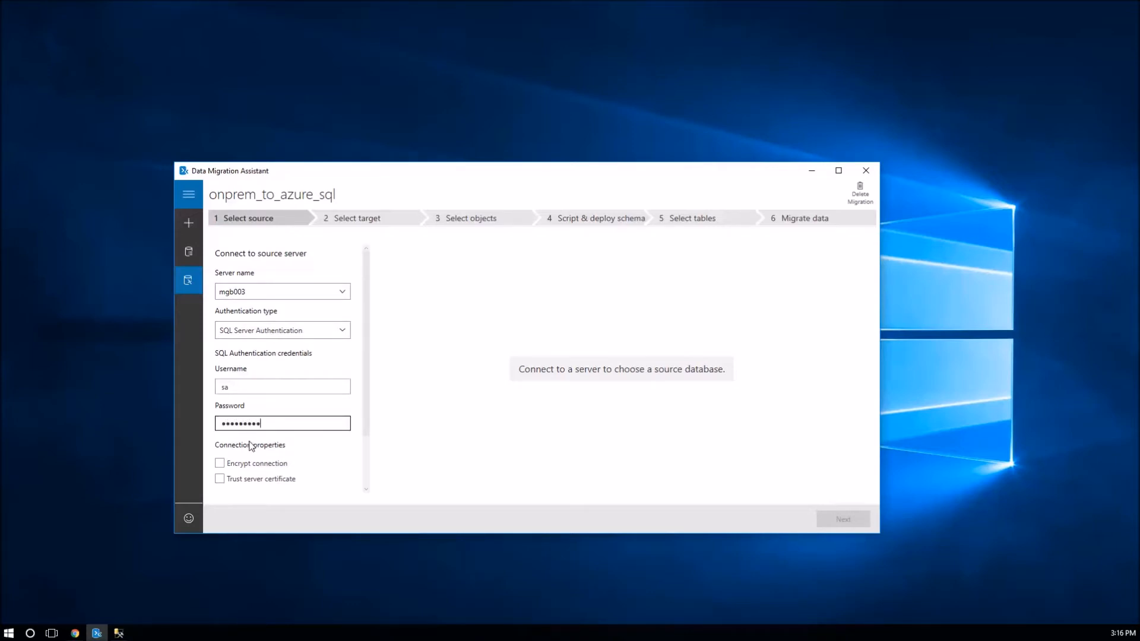
{"action": "left_click", "coordinate": [366, 490]}
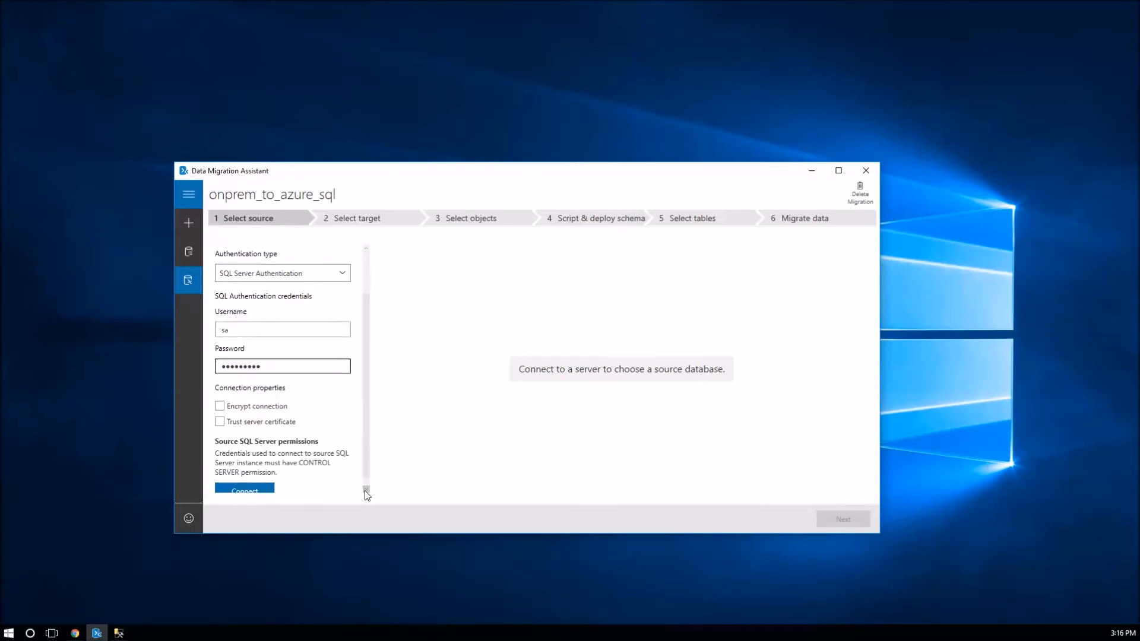
{"action": "left_click", "coordinate": [366, 490]}
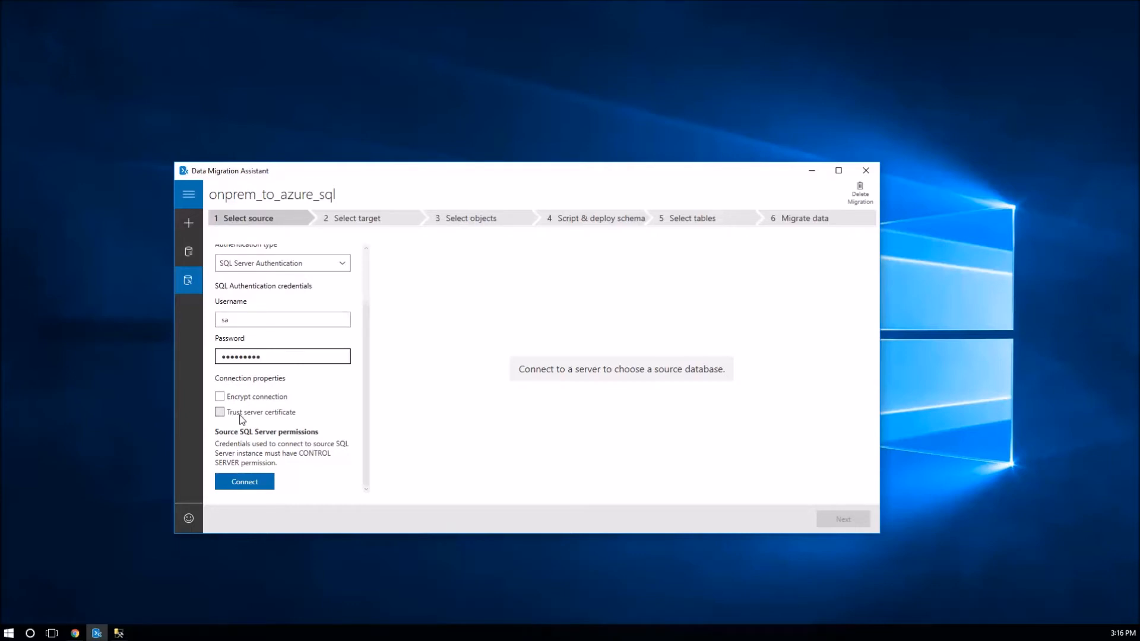
{"action": "left_click", "coordinate": [249, 485]}
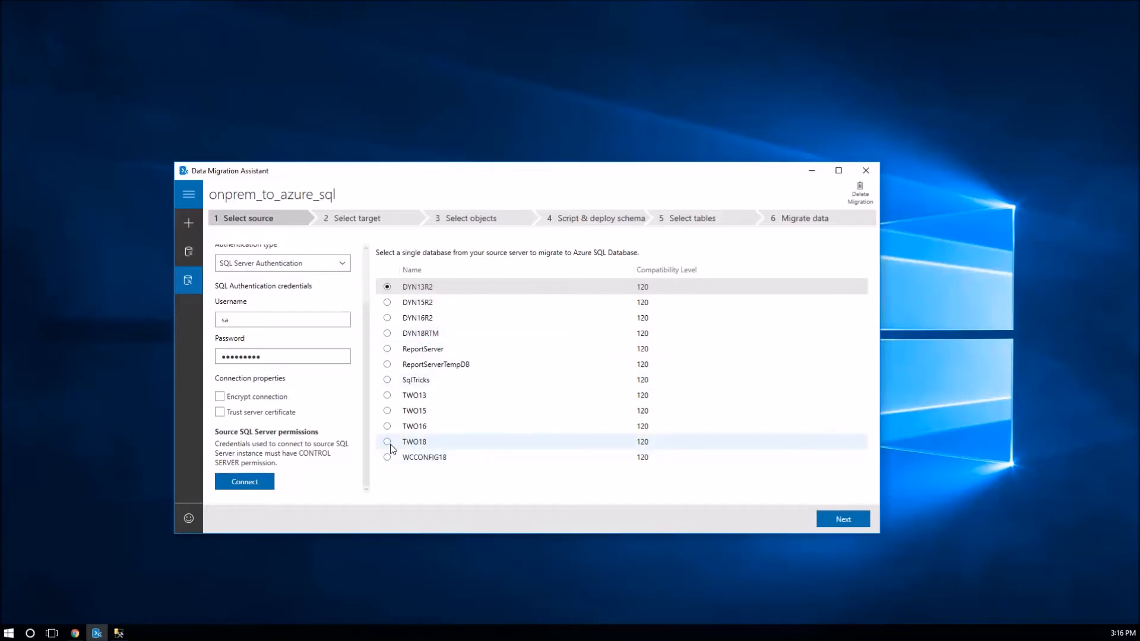
{"action": "left_click", "coordinate": [388, 334]}
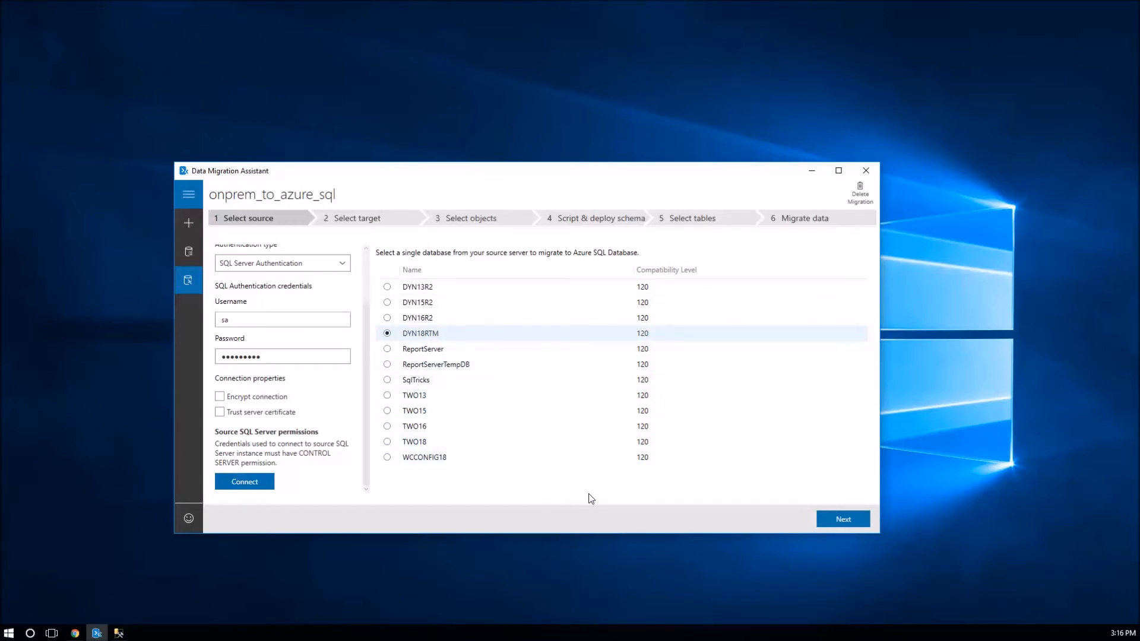
{"action": "left_click", "coordinate": [843, 519]}
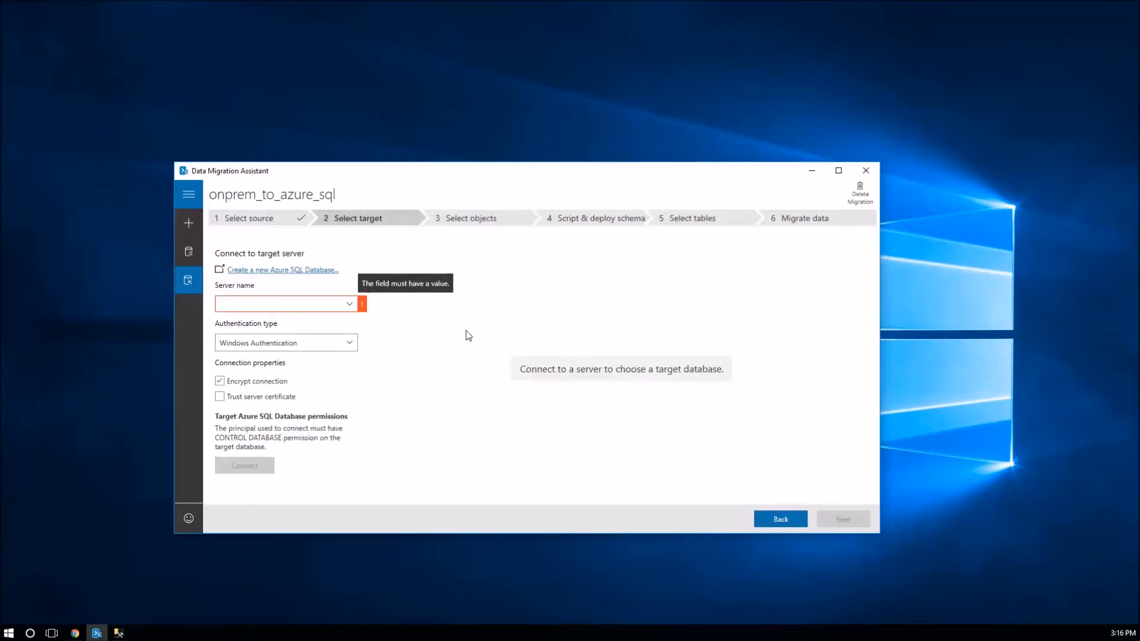
- Check the Azure server's name in SQL Server Management Studio, then return to Data Migration Assistant and set the target server to mgb003.database.windows.net
{"action": "left_click", "coordinate": [300, 308]}
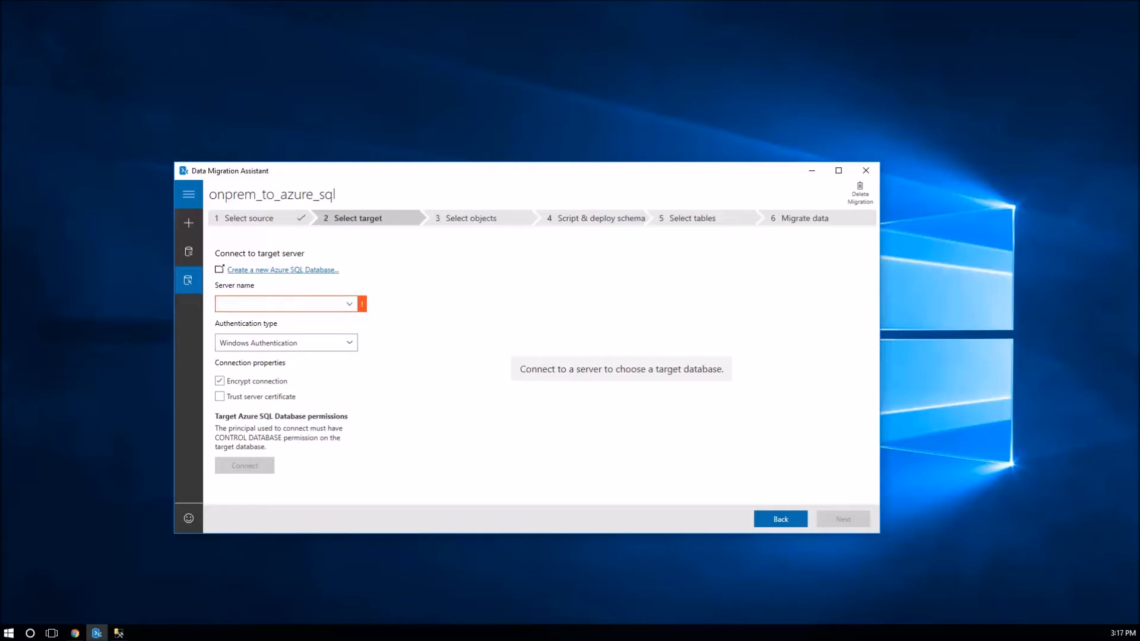
{"action": "left_click", "coordinate": [119, 633]}
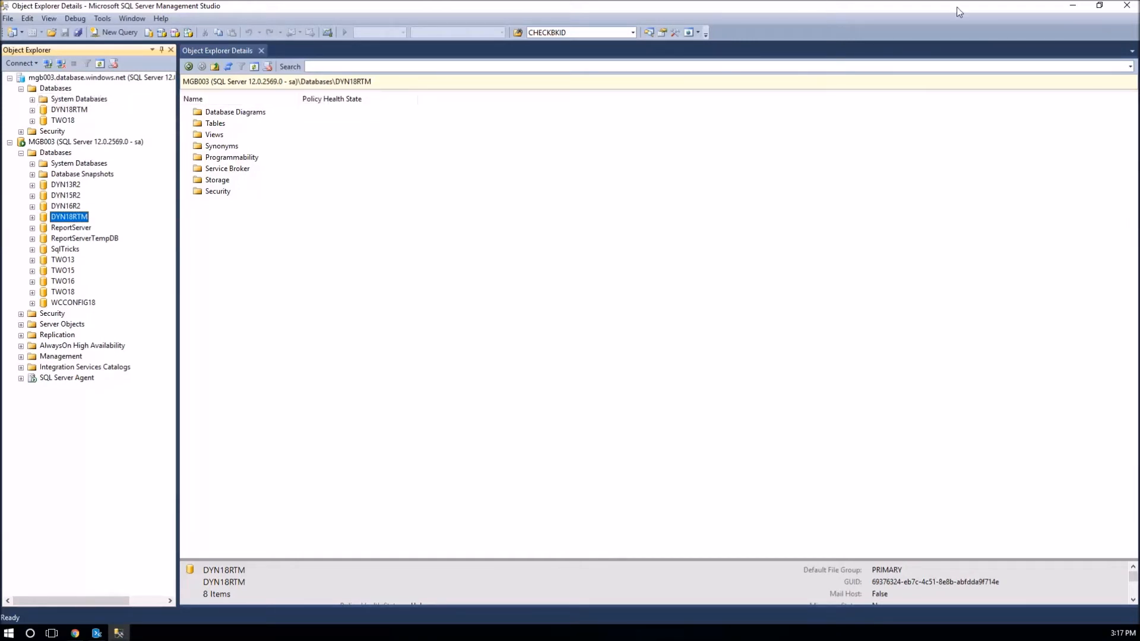
{"action": "left_click", "coordinate": [1069, 5]}
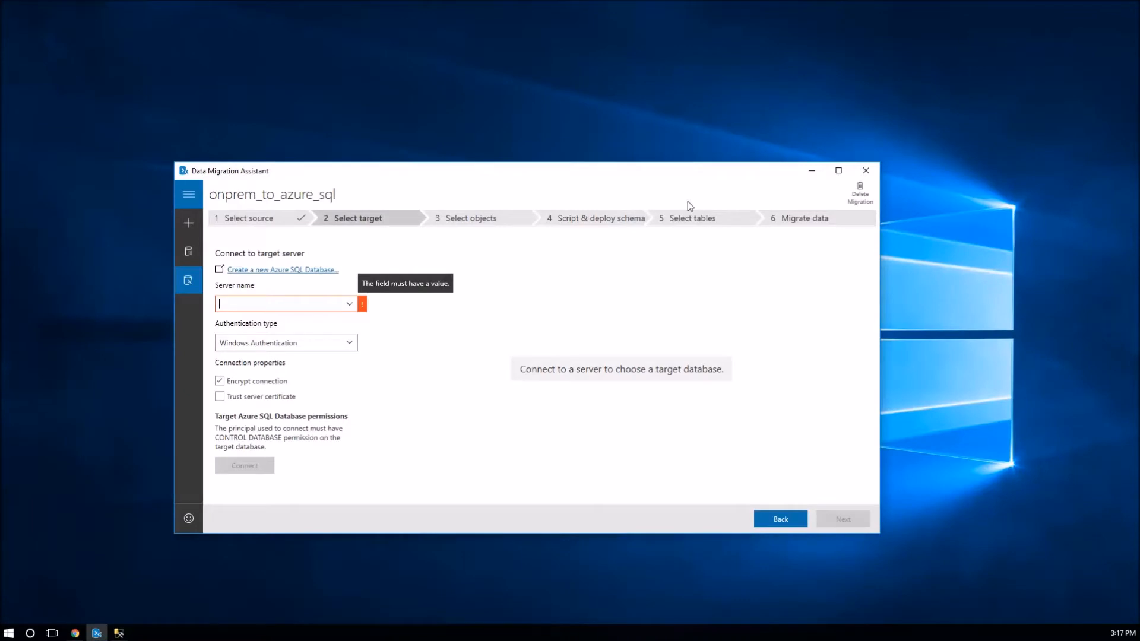
{"action": "type", "text": "mgb003"}
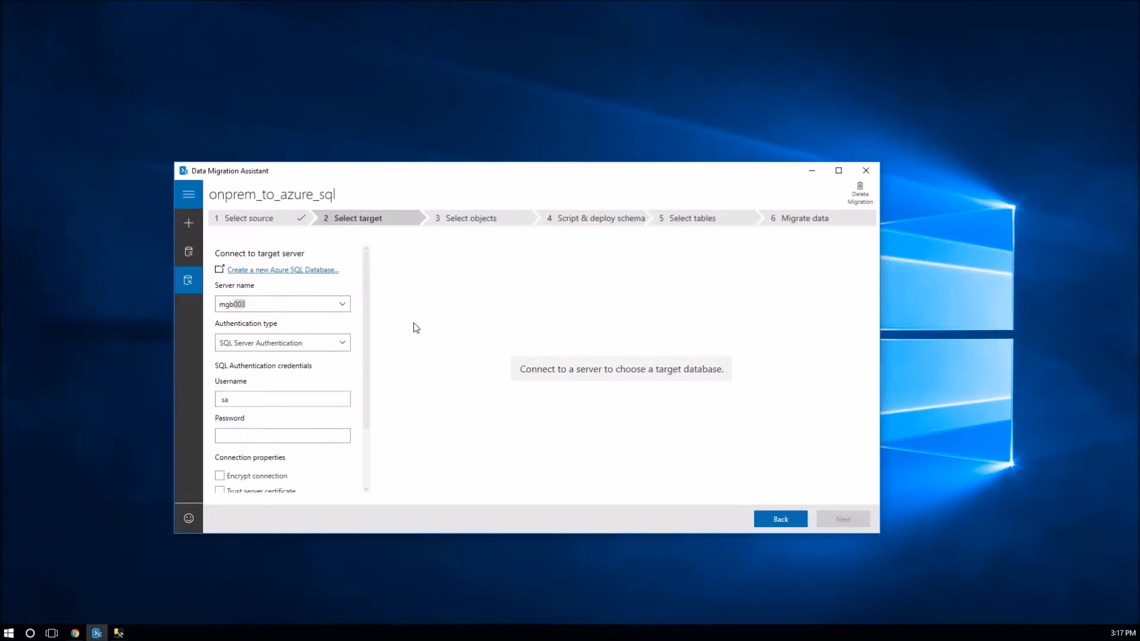
{"action": "key", "text": "Right"}
{"action": "type", "text": ".database.windows.net"}
{"action": "left_click", "coordinate": [119, 632]}
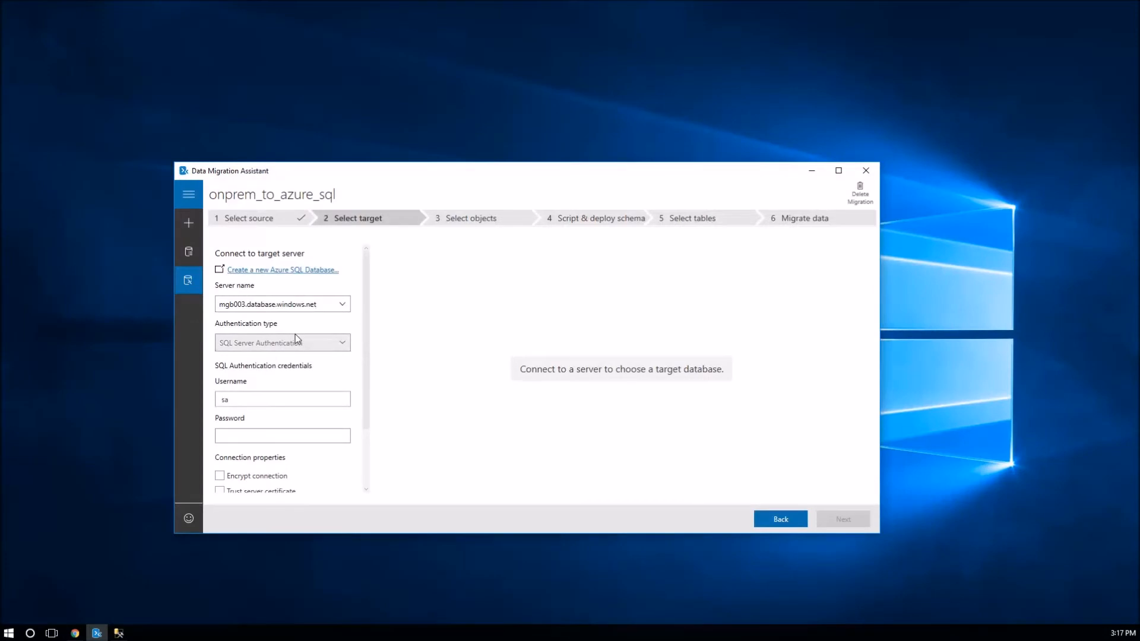
- Connect to the target server as dynsa with the account password and proceed with DYN18RTM as the target database
{"action": "left_click", "coordinate": [256, 435]}
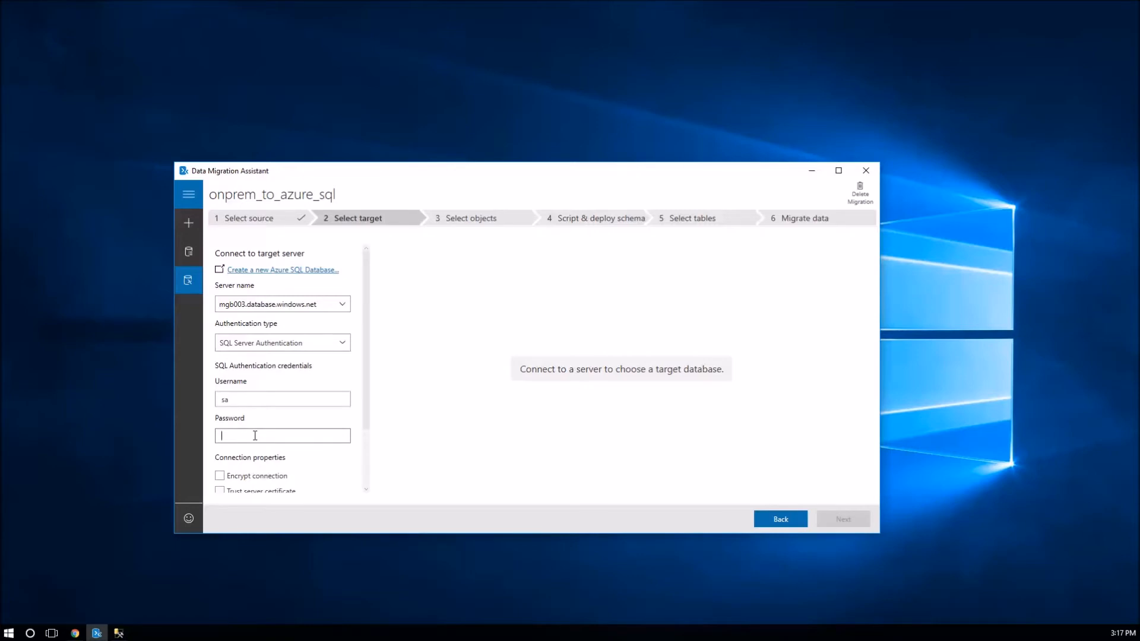
{"action": "type", "text": "•••••••••"}
{"action": "left_click_drag", "start_coordinate": [238, 399], "coordinate": [211, 399]}
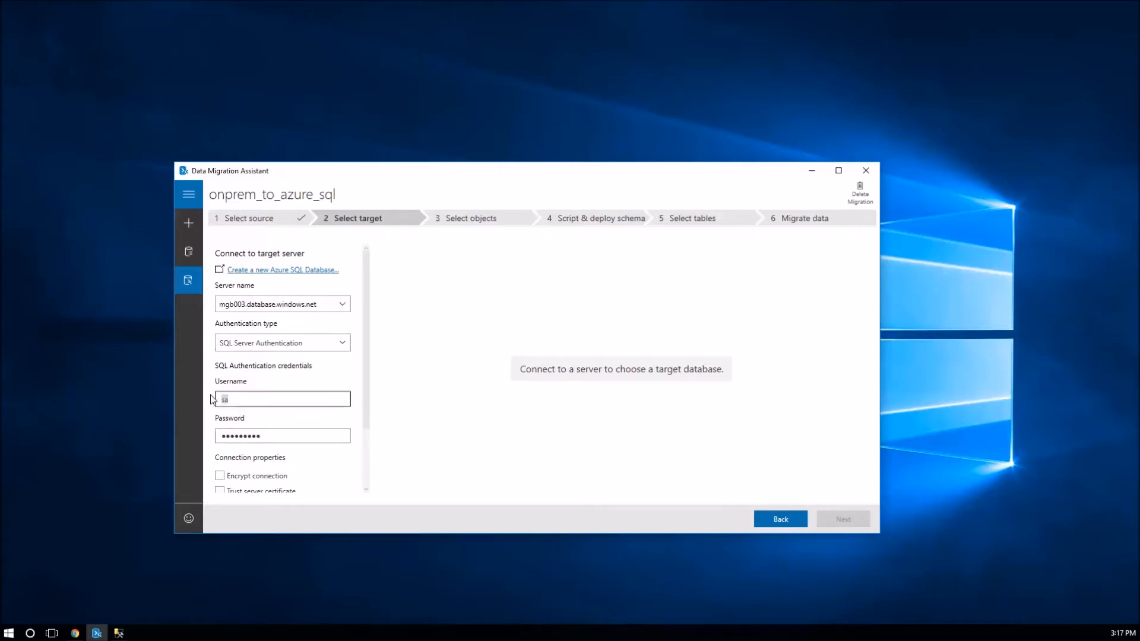
{"action": "type", "text": "dynsa"}
{"action": "key", "text": "Tab"}
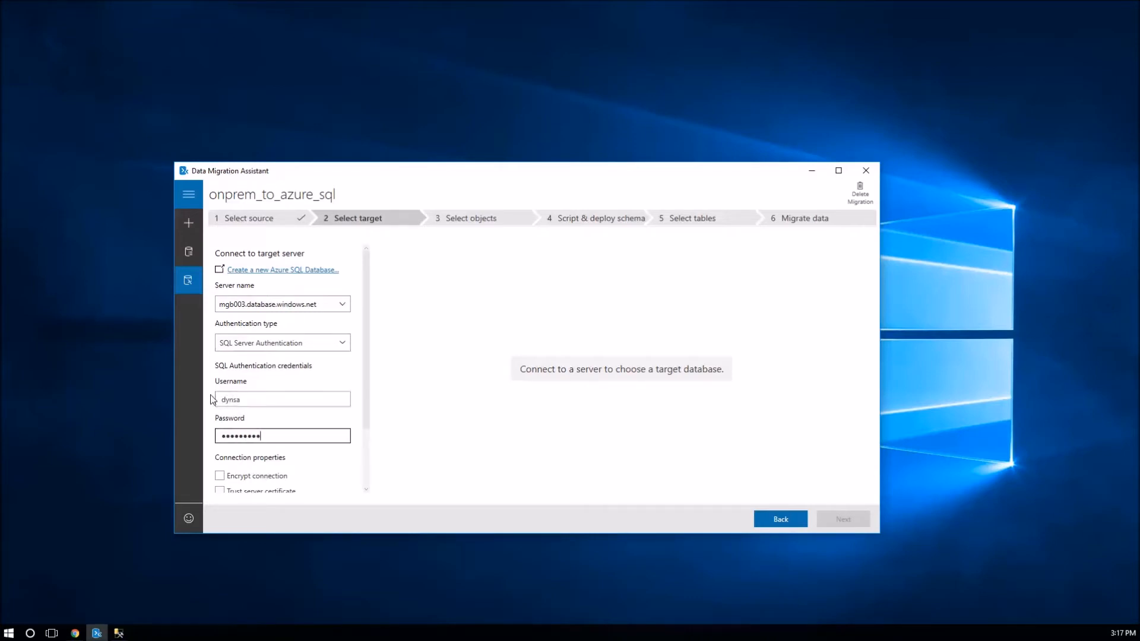
{"action": "left_click", "coordinate": [366, 489]}
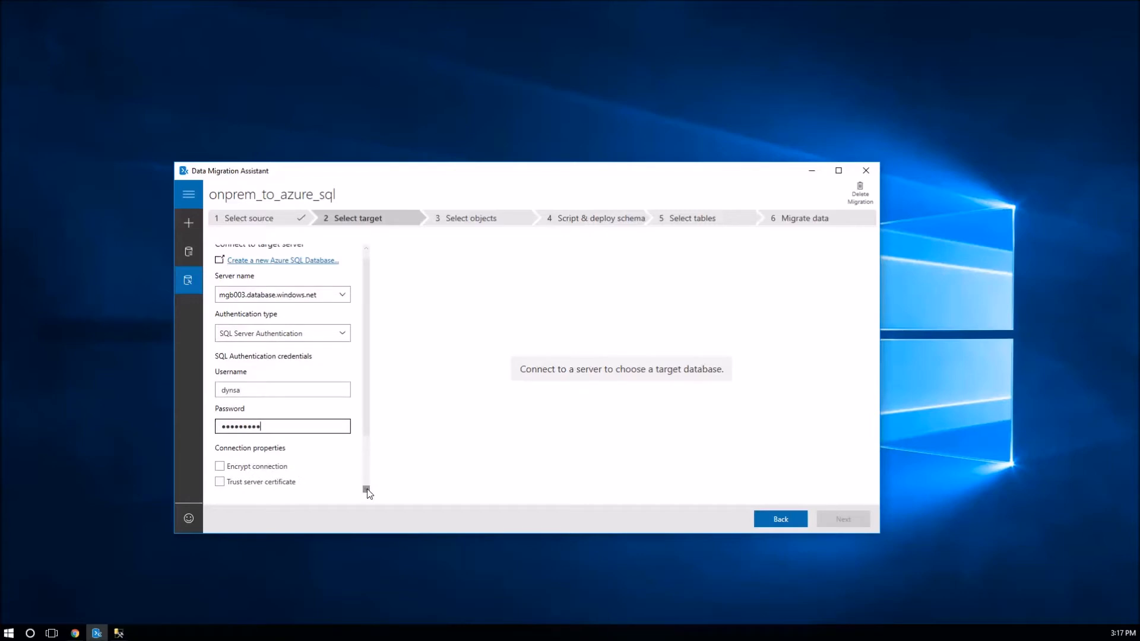
{"action": "scroll", "coordinate": [367, 489], "scroll_direction": "down", "scroll_amount": 3}
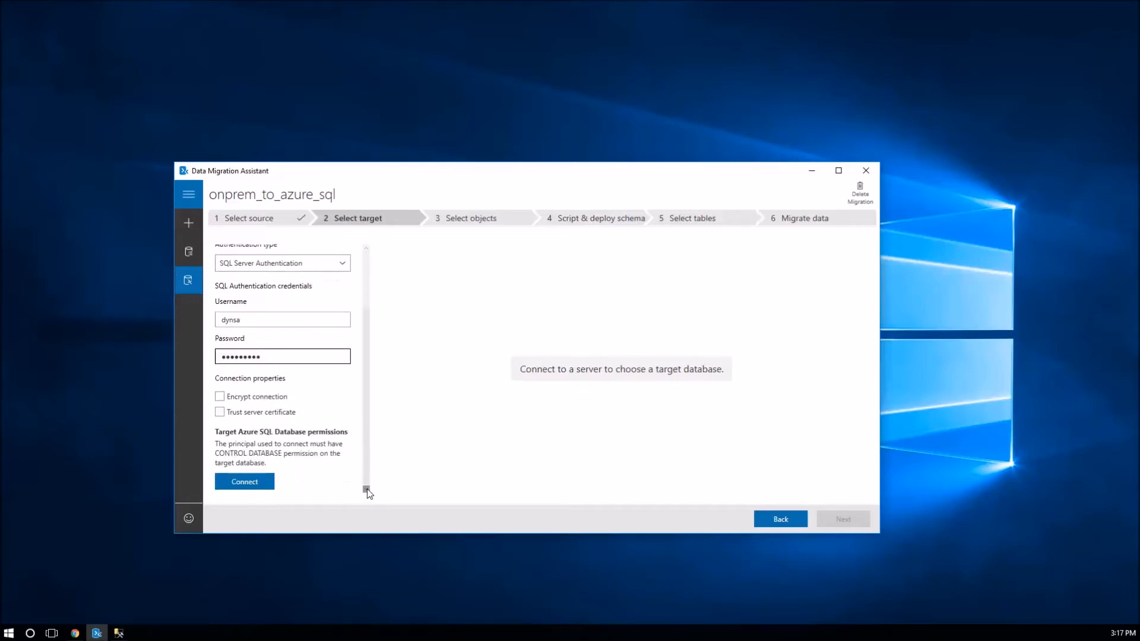
{"action": "left_click", "coordinate": [266, 488]}
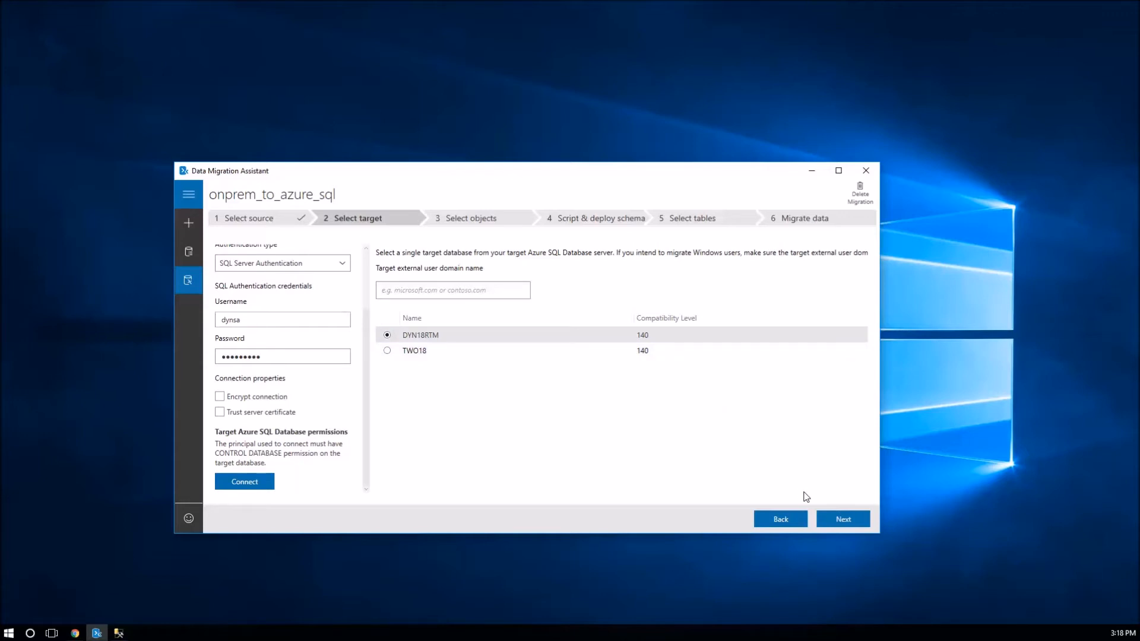
{"action": "left_click", "coordinate": [844, 519]}
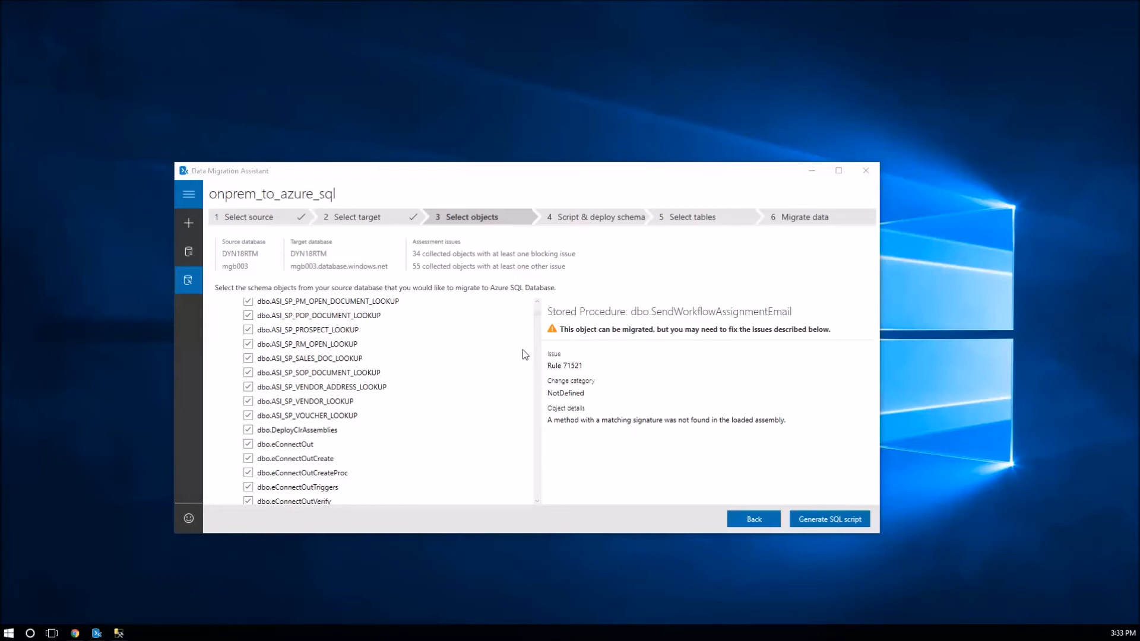
- Review the roles, defaults, schemas and first SQL assemblies in the list of schema objects to migrate
{"action": "left_click_drag", "start_coordinate": [536, 314], "coordinate": [535, 301]}
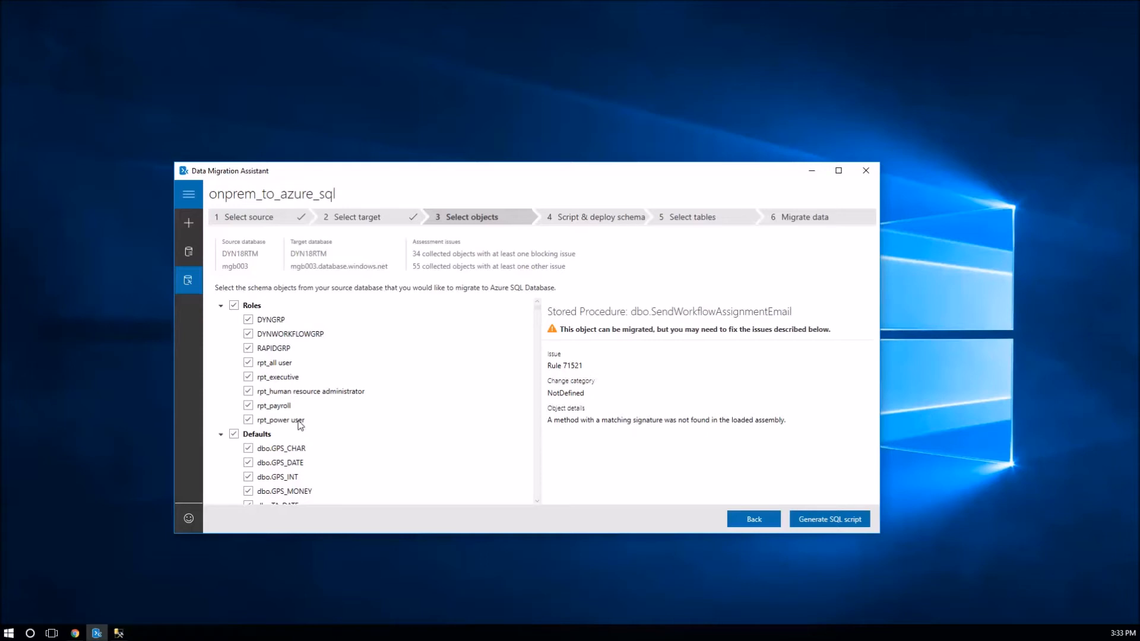
{"action": "left_click", "coordinate": [536, 502]}
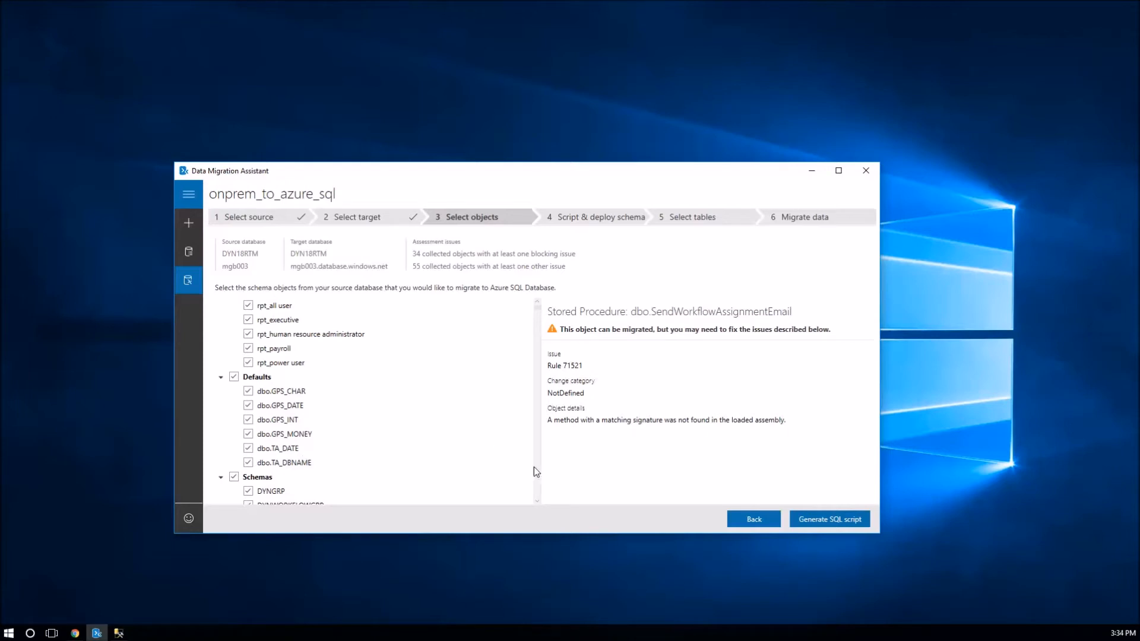
{"action": "left_click", "coordinate": [536, 501]}
{"action": "left_click_drag", "start_coordinate": [536, 502], "coordinate": [536, 502]}
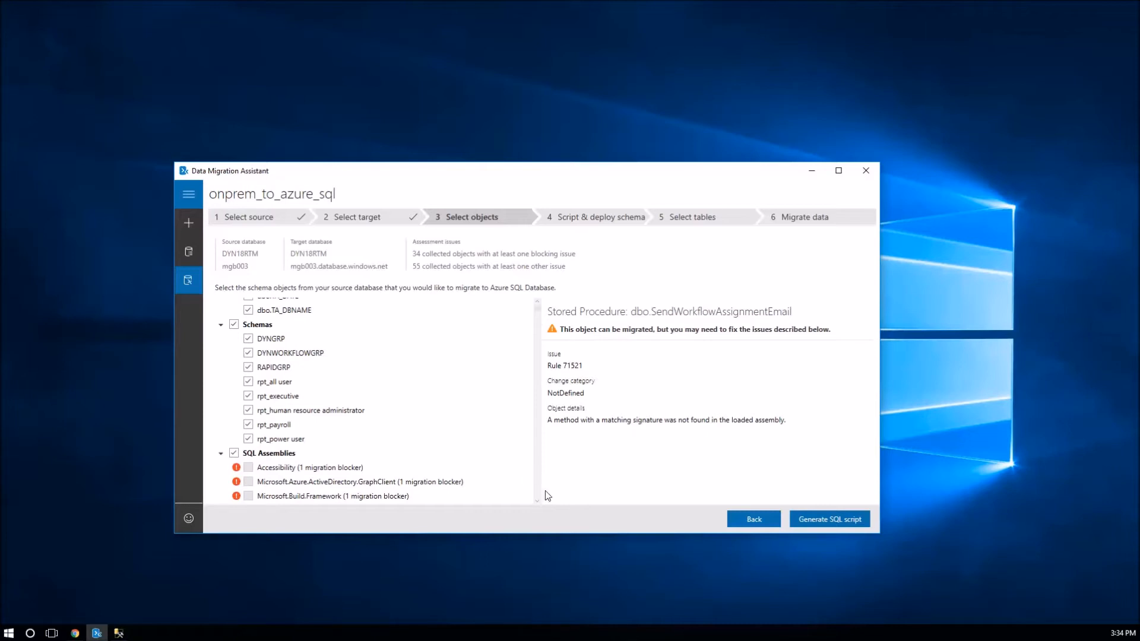
{"action": "scroll", "coordinate": [538, 502], "scroll_direction": "down", "scroll_amount": 4}
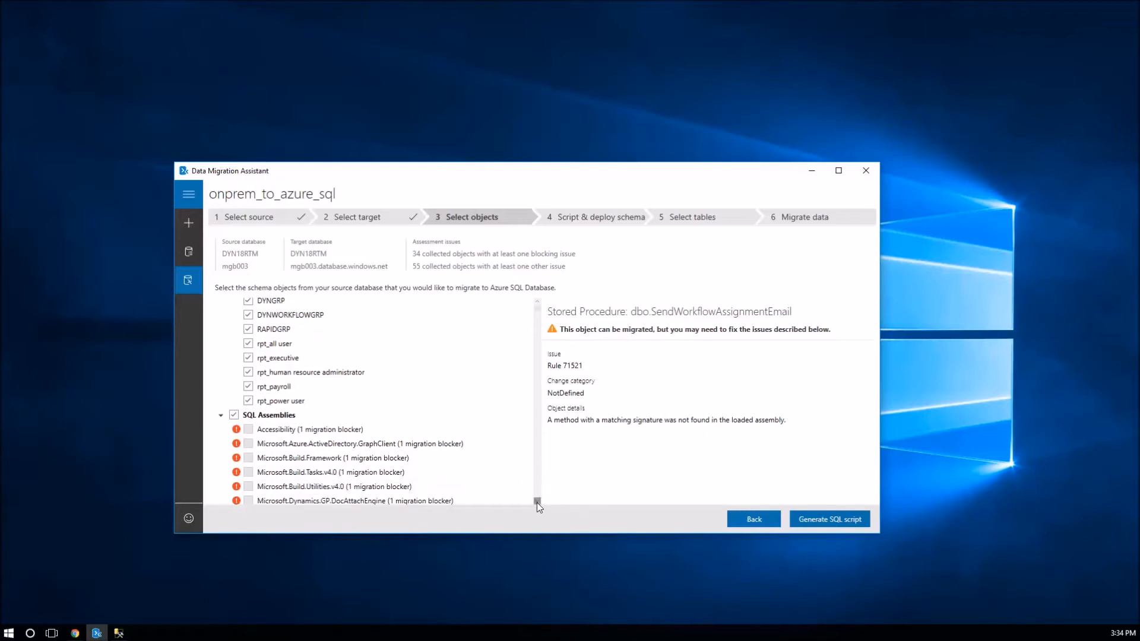
{"action": "left_click", "coordinate": [538, 301]}
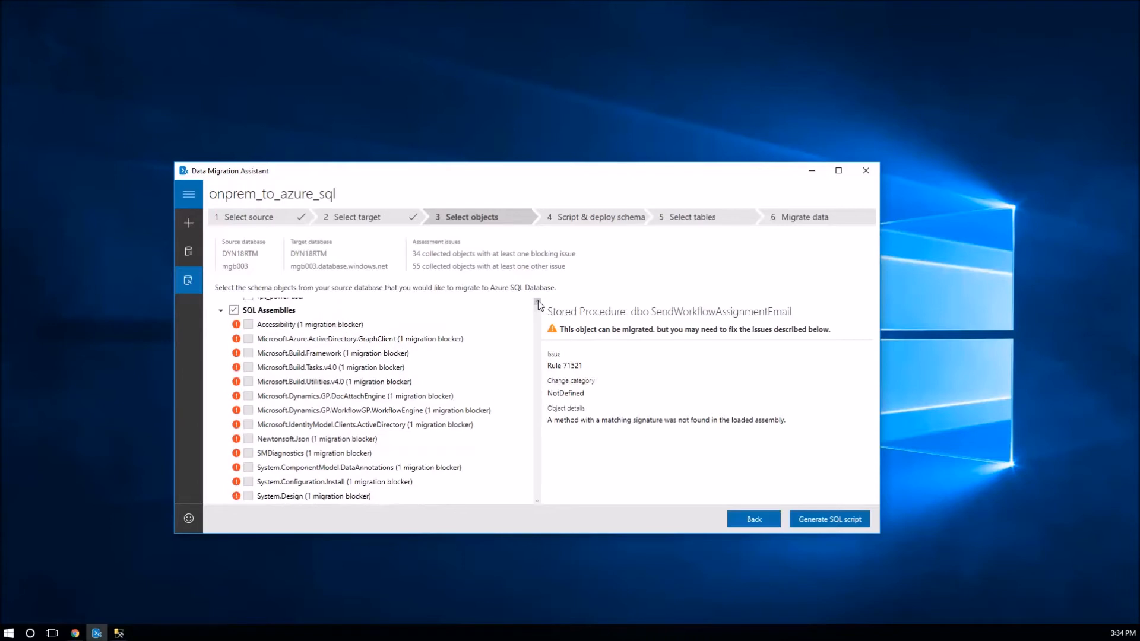
- Examine the migration issue details of the Accessibility assembly and look through the remaining SQL assemblies down to the stored procedures
{"action": "left_click", "coordinate": [285, 327]}
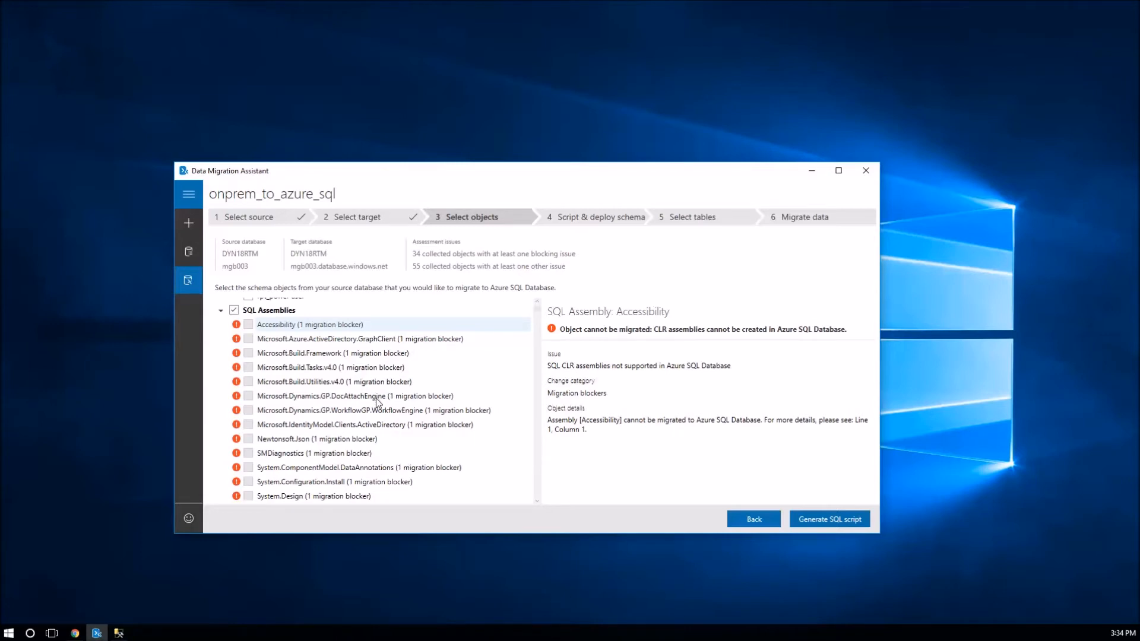
{"action": "left_click", "coordinate": [536, 499]}
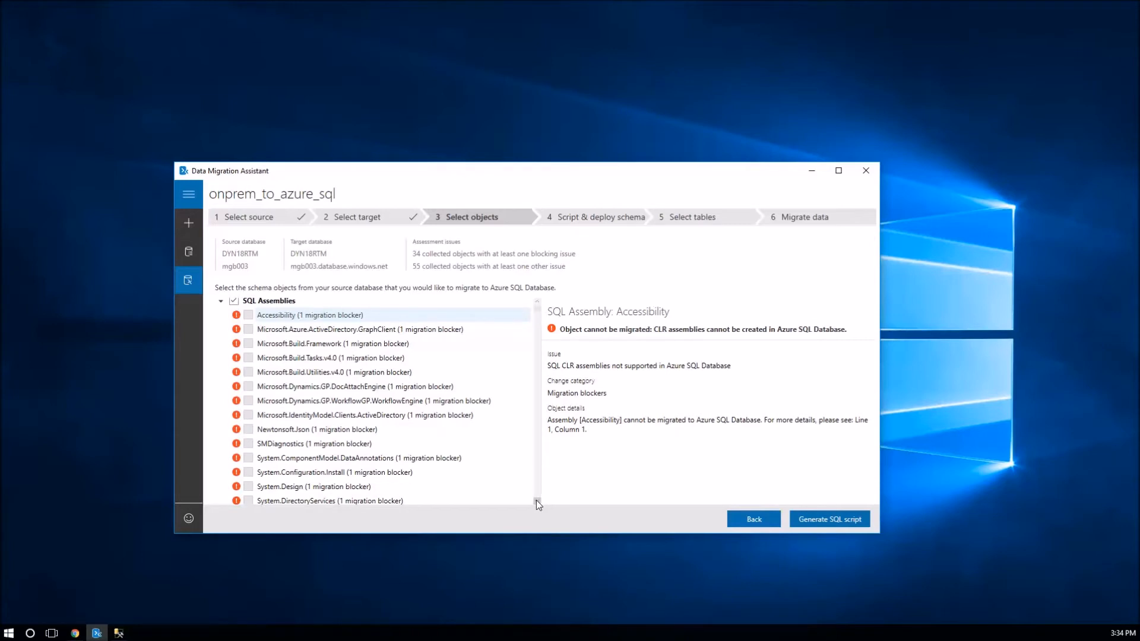
{"action": "left_click", "coordinate": [537, 499]}
{"action": "left_click", "coordinate": [537, 500]}
{"action": "left_click", "coordinate": [537, 500]}
{"action": "left_click", "coordinate": [537, 500]}
{"action": "left_click", "coordinate": [537, 500]}
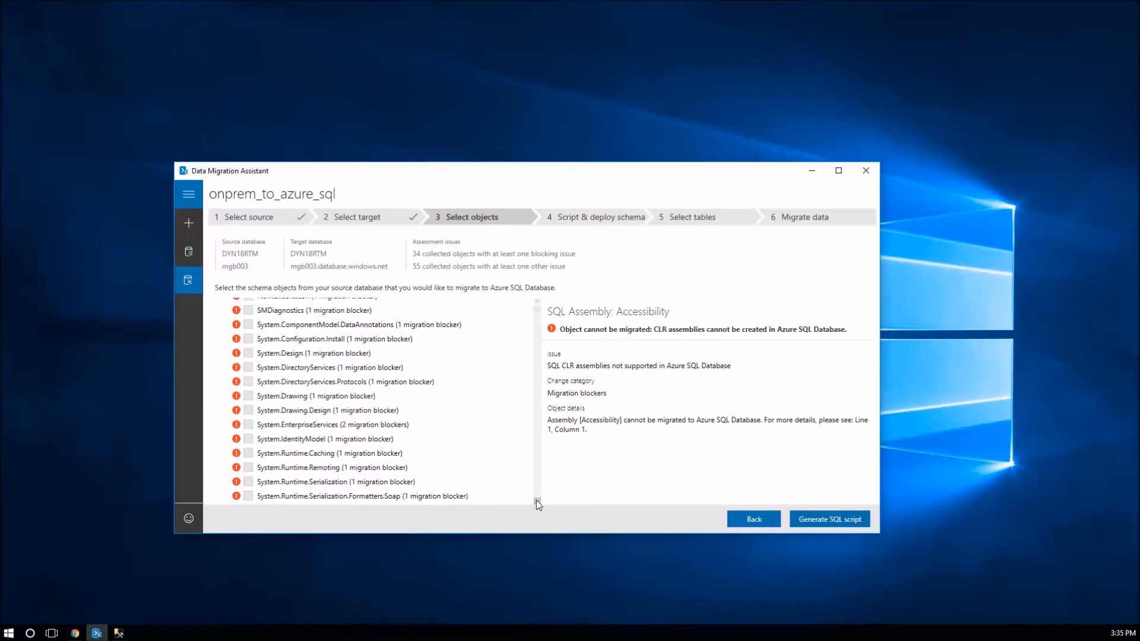
{"action": "left_click", "coordinate": [537, 500]}
{"action": "left_click", "coordinate": [536, 500]}
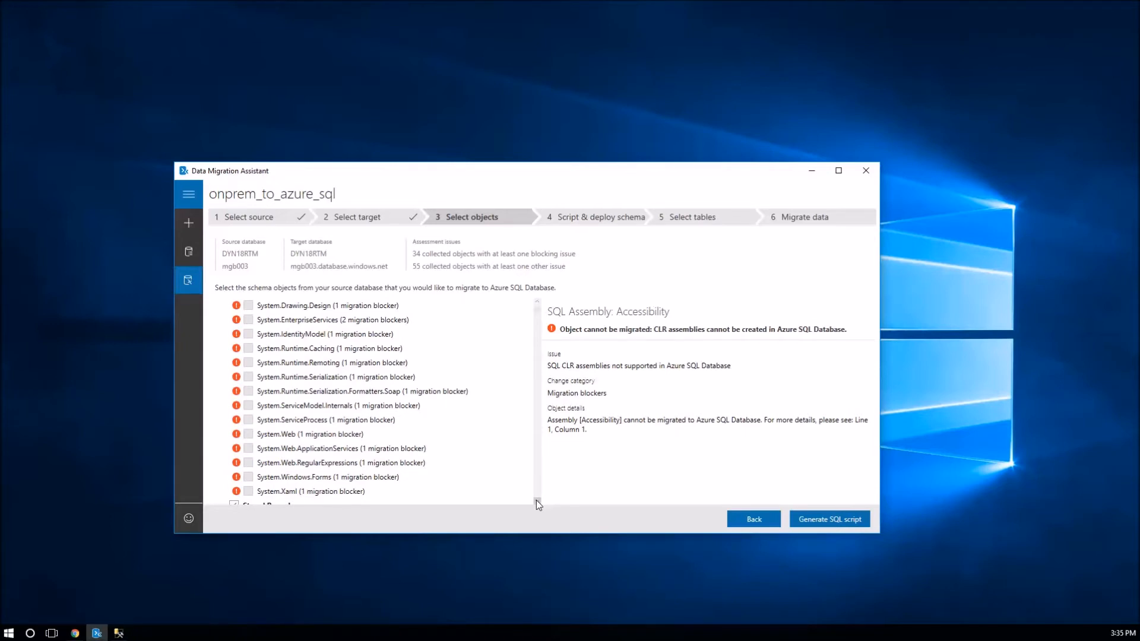
{"action": "scroll", "coordinate": [536, 500], "scroll_direction": "down", "scroll_amount": 4}
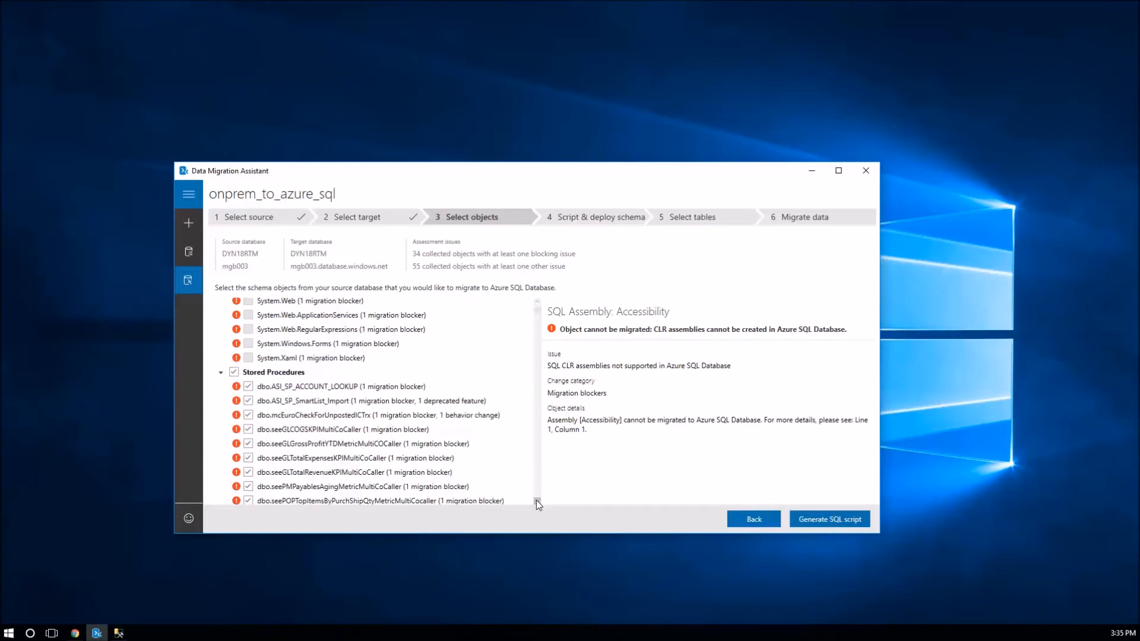
- Examine the issue details of stored procedure dbo.ASI_SP_ACCOUNT_LOOKUP, including its SY003001 reference, and look through the other flagged stored procedures
{"action": "left_click", "coordinate": [313, 359]}
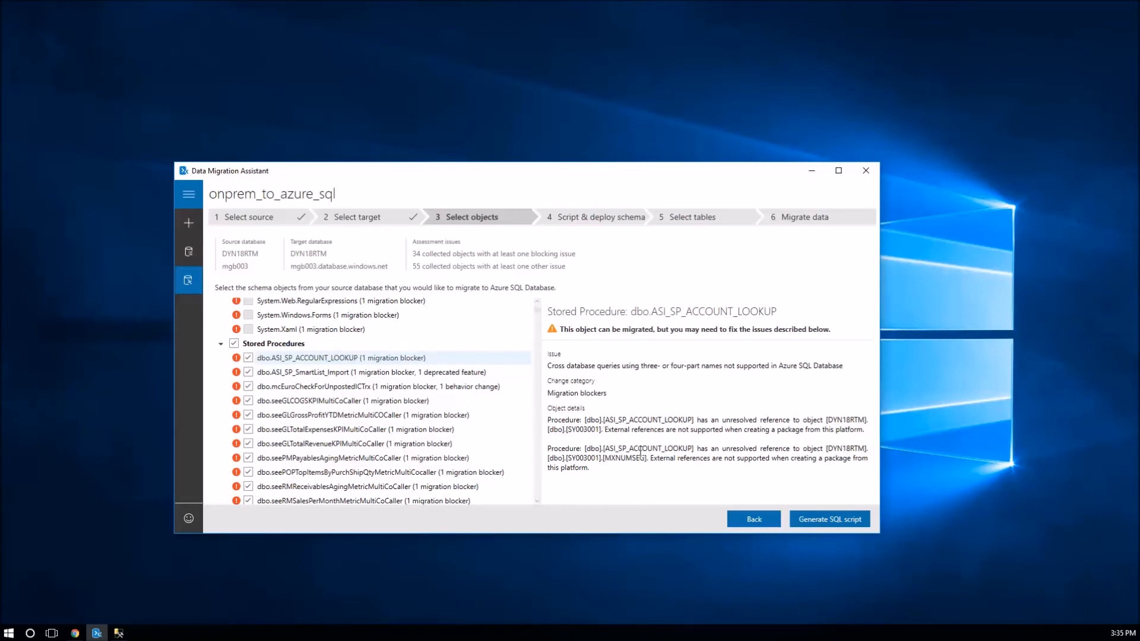
{"action": "double_click", "coordinate": [573, 429]}
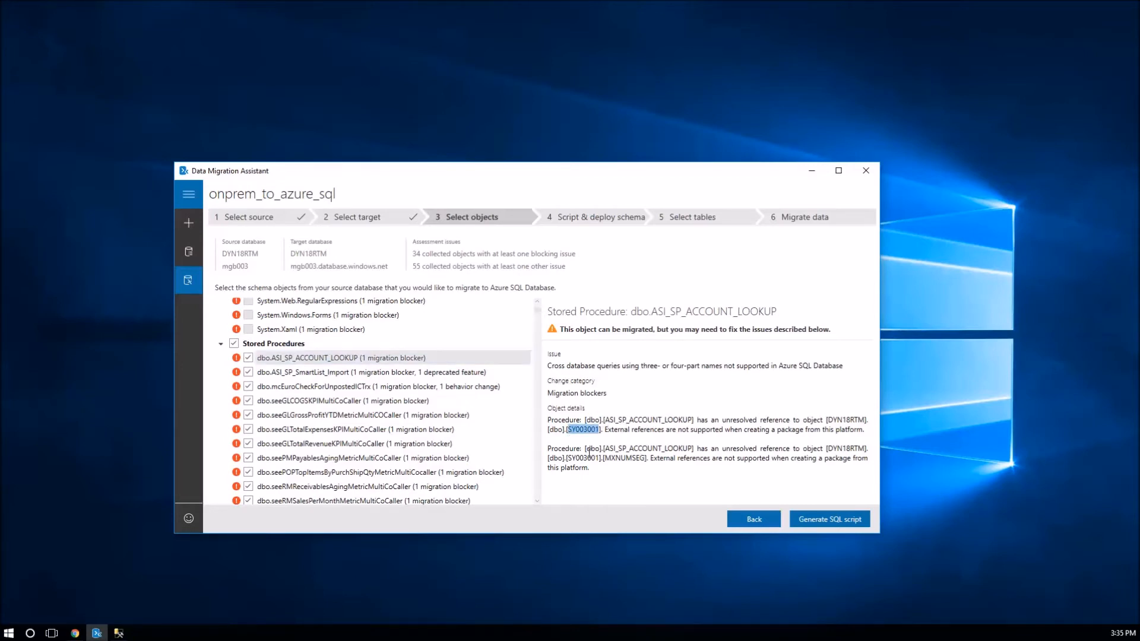
{"action": "left_click", "coordinate": [607, 432]}
{"action": "left_click_drag", "start_coordinate": [606, 433], "coordinate": [720, 432]}
{"action": "left_click", "coordinate": [536, 500]}
{"action": "left_click", "coordinate": [536, 500]}
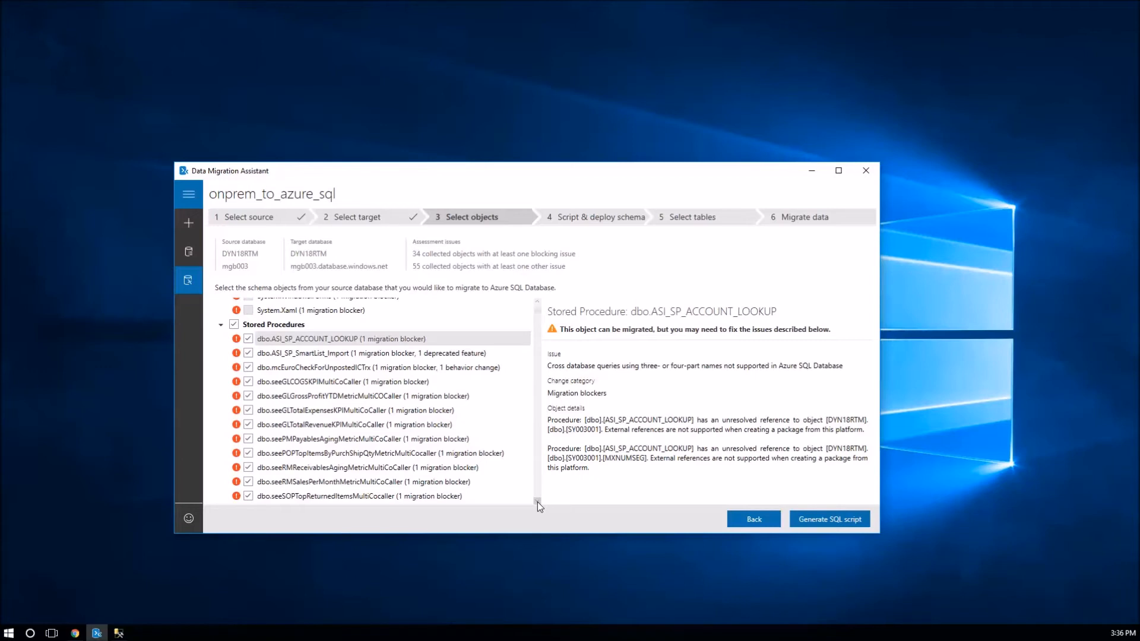
{"action": "scroll", "coordinate": [537, 501], "scroll_direction": "down", "scroll_amount": 2}
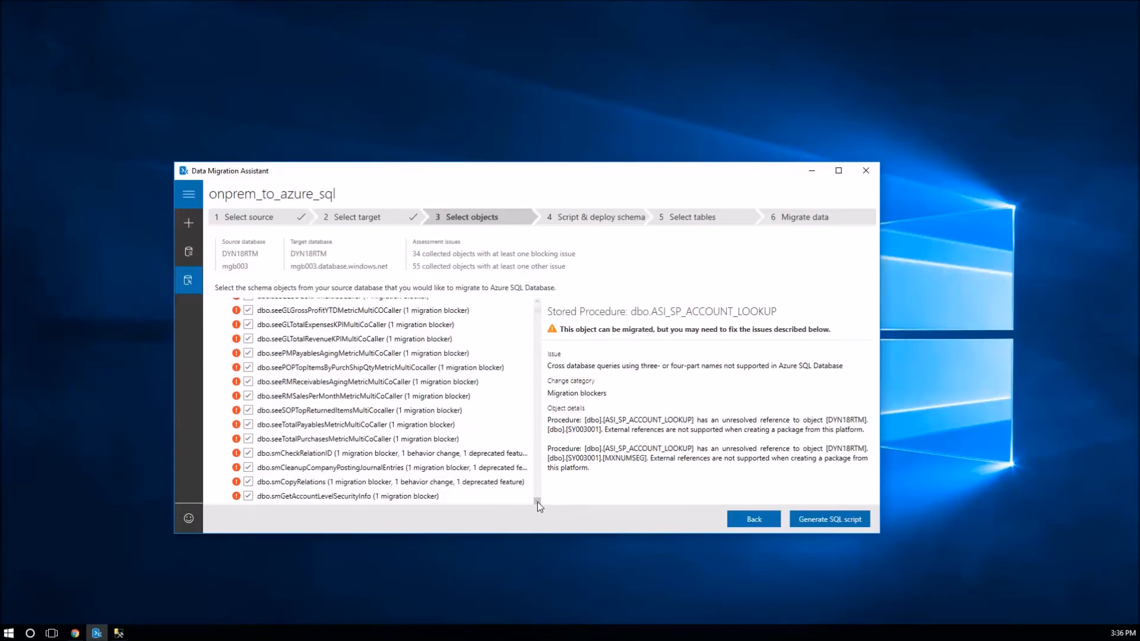
{"action": "scroll", "coordinate": [536, 501], "scroll_direction": "down", "scroll_amount": 5}
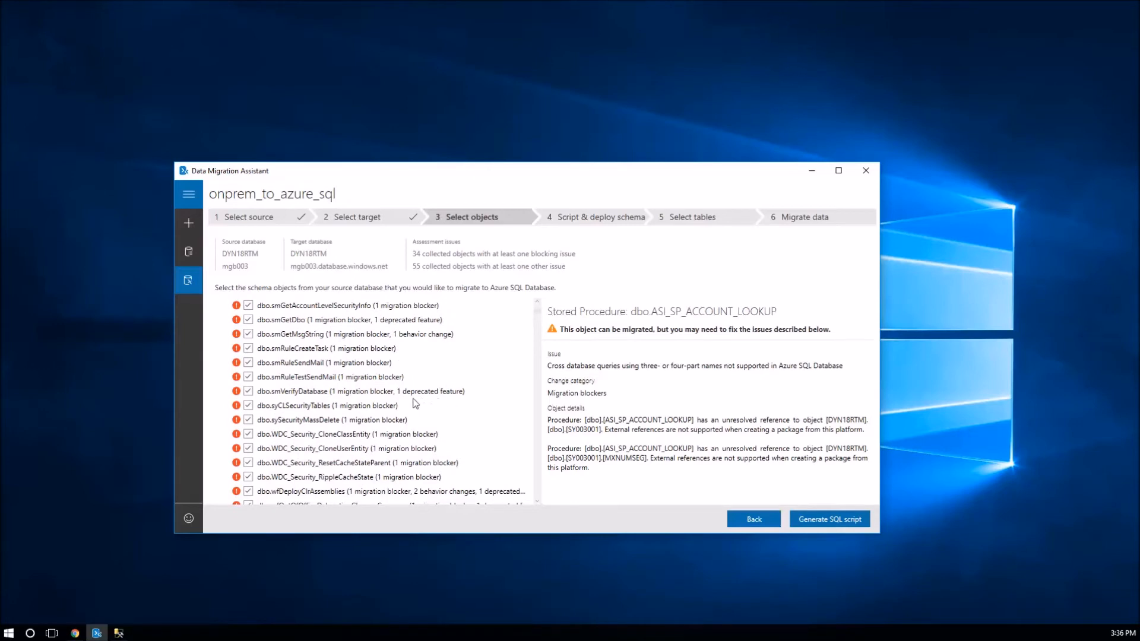
- Examine the issue details of stored procedure dbo.smVerifyDatabase, including its undocumented system table reference to sysdatabases
{"action": "left_click", "coordinate": [389, 392]}
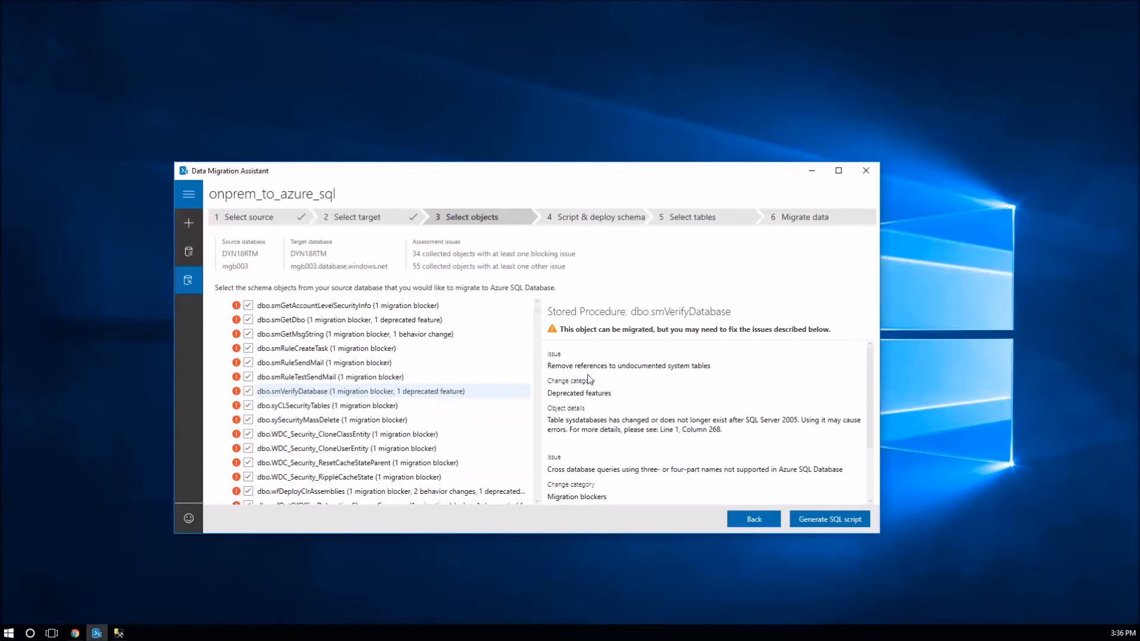
{"action": "left_click_drag", "start_coordinate": [621, 368], "coordinate": [712, 366]}
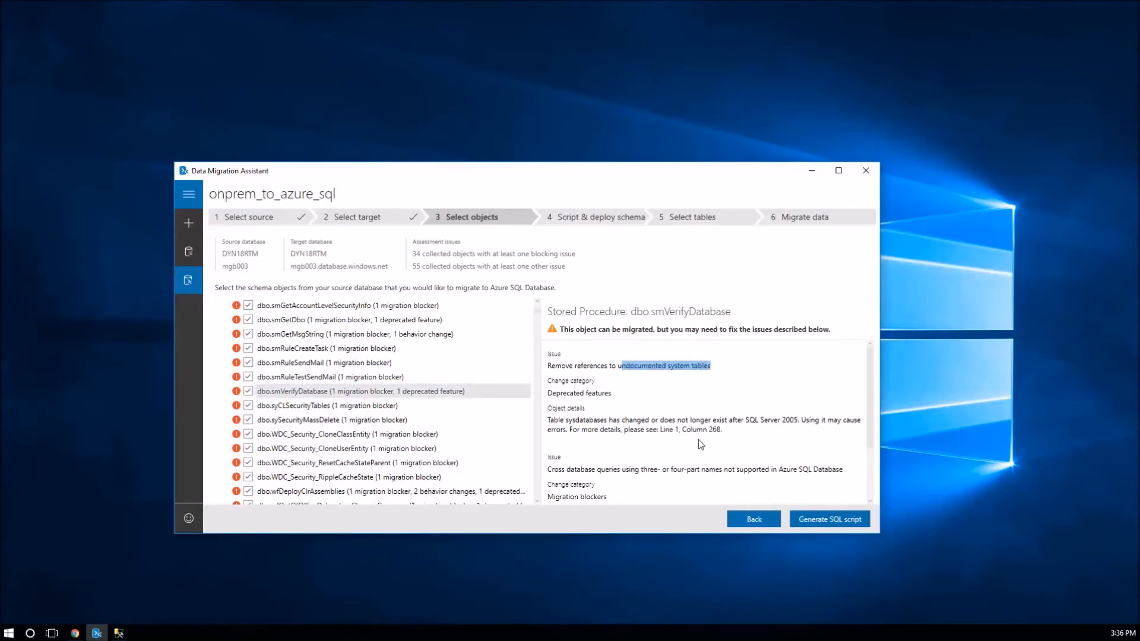
{"action": "double_click", "coordinate": [571, 421]}
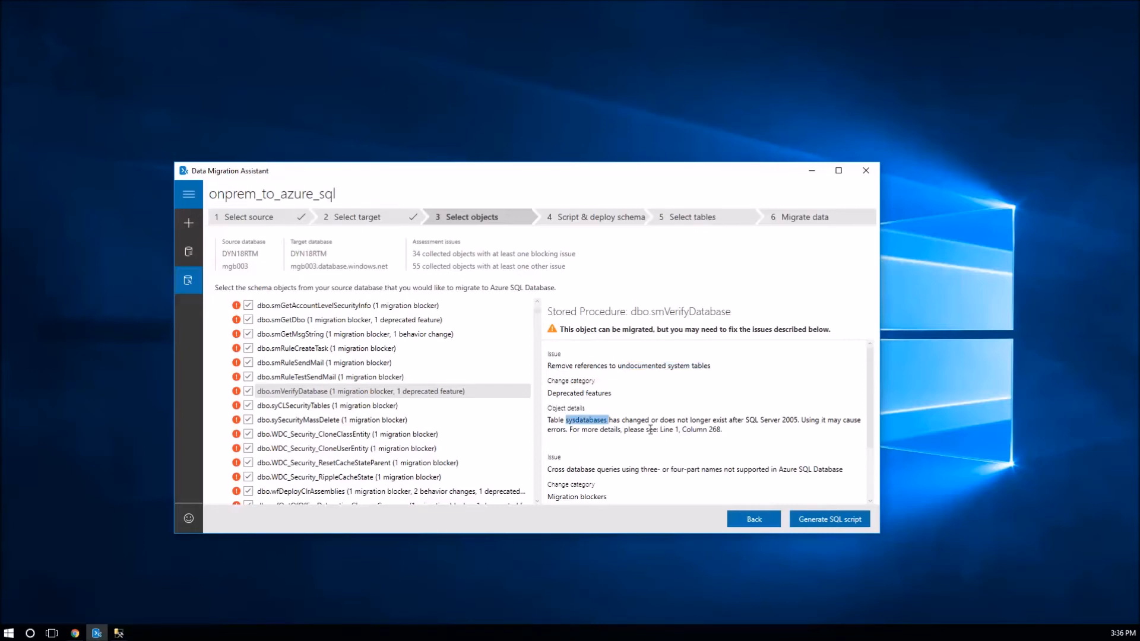
{"action": "left_click_drag", "start_coordinate": [720, 420], "coordinate": [796, 420]}
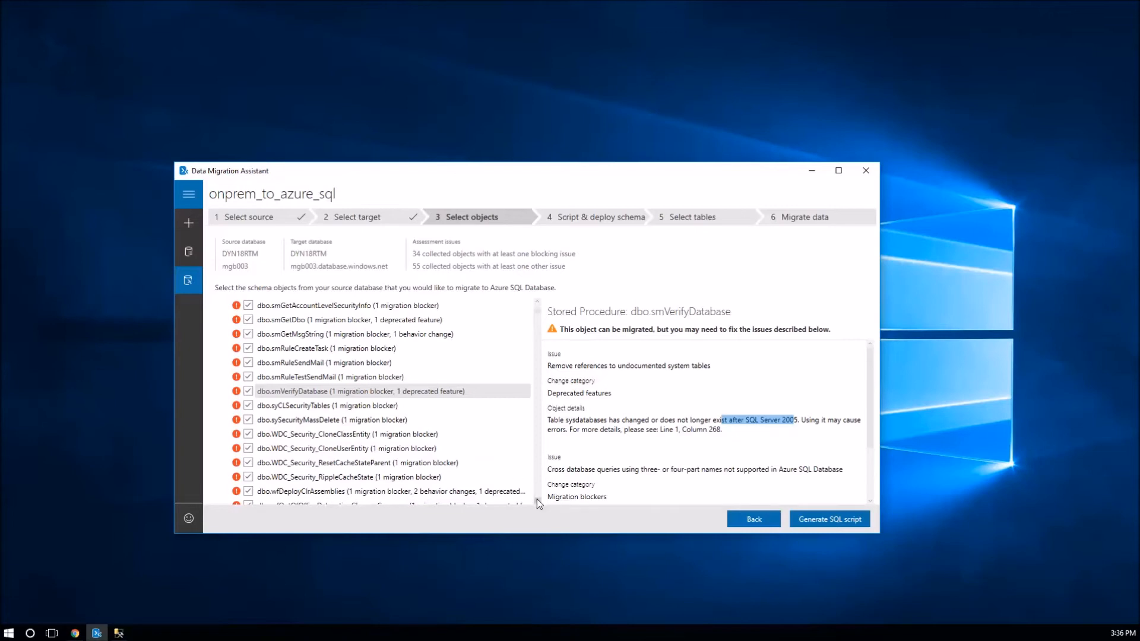
- Examine the behavior change details of stored procedure dbo.smAddRecordAddedRecord, including its join syntax and compatibility level note
{"action": "scroll", "coordinate": [355, 443], "scroll_direction": "down", "scroll_amount": 3}
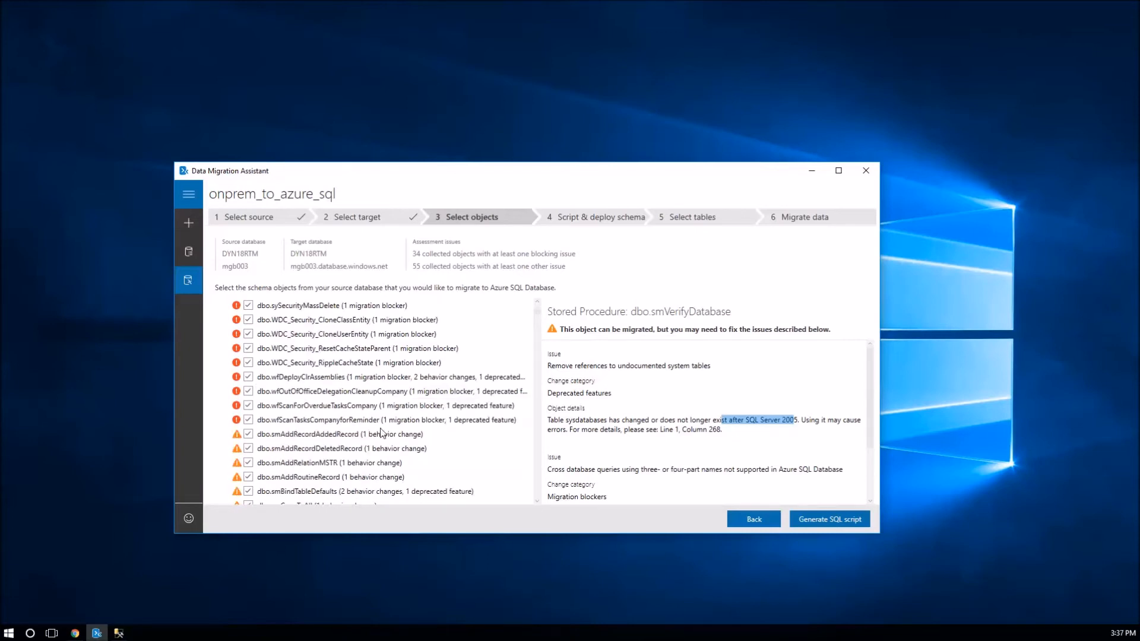
{"action": "left_click", "coordinate": [342, 439]}
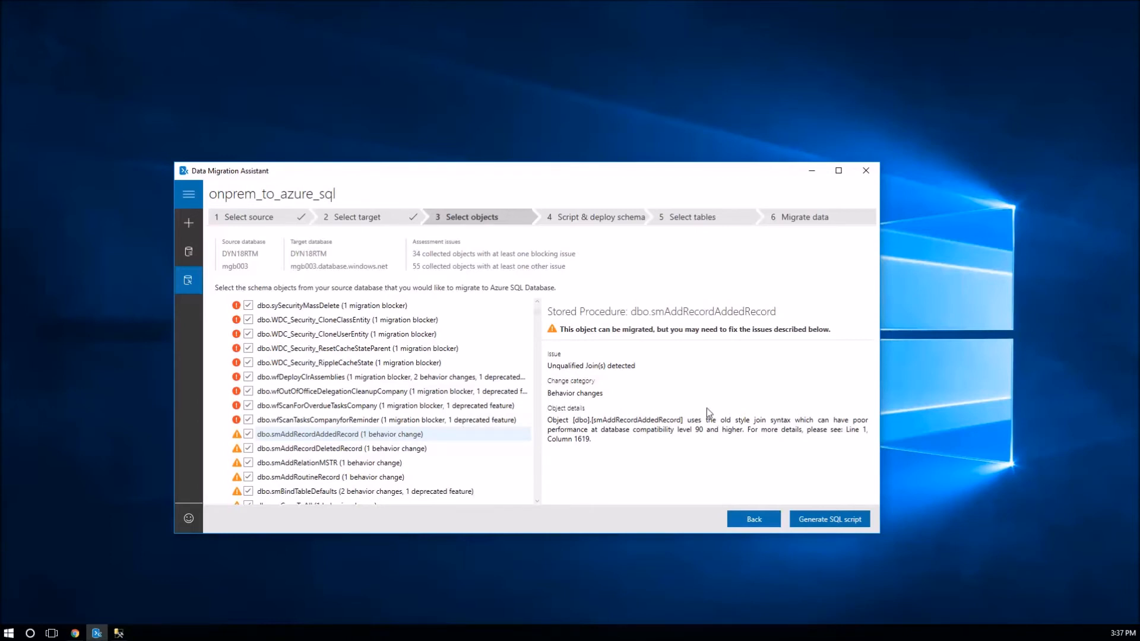
{"action": "left_click_drag", "start_coordinate": [688, 420], "coordinate": [791, 423]}
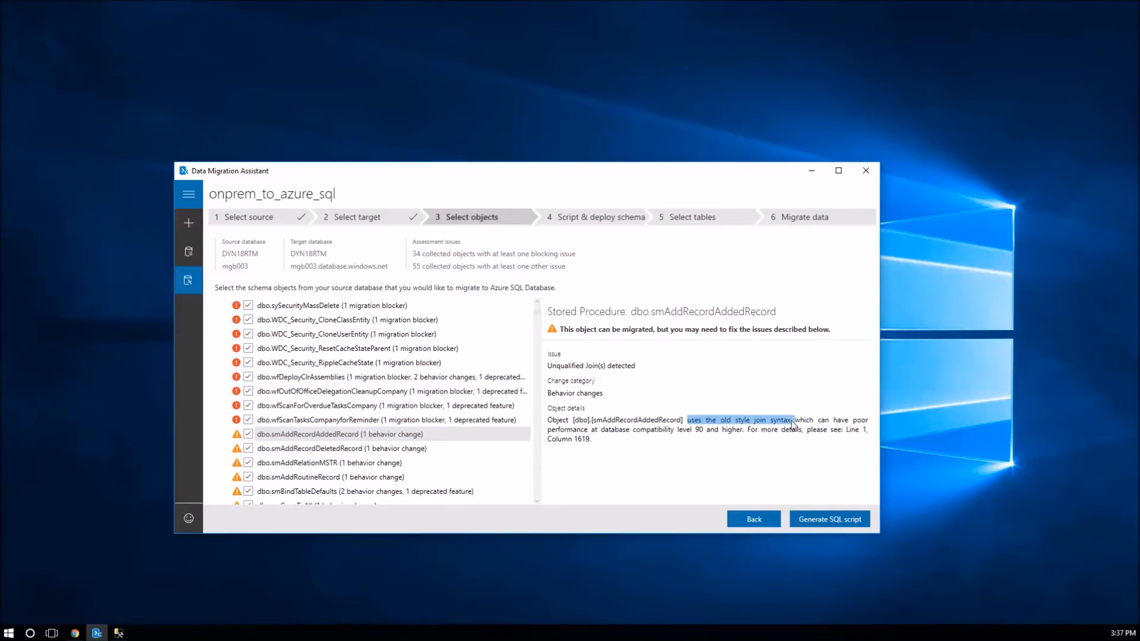
{"action": "left_click_drag", "start_coordinate": [548, 429], "coordinate": [736, 430]}
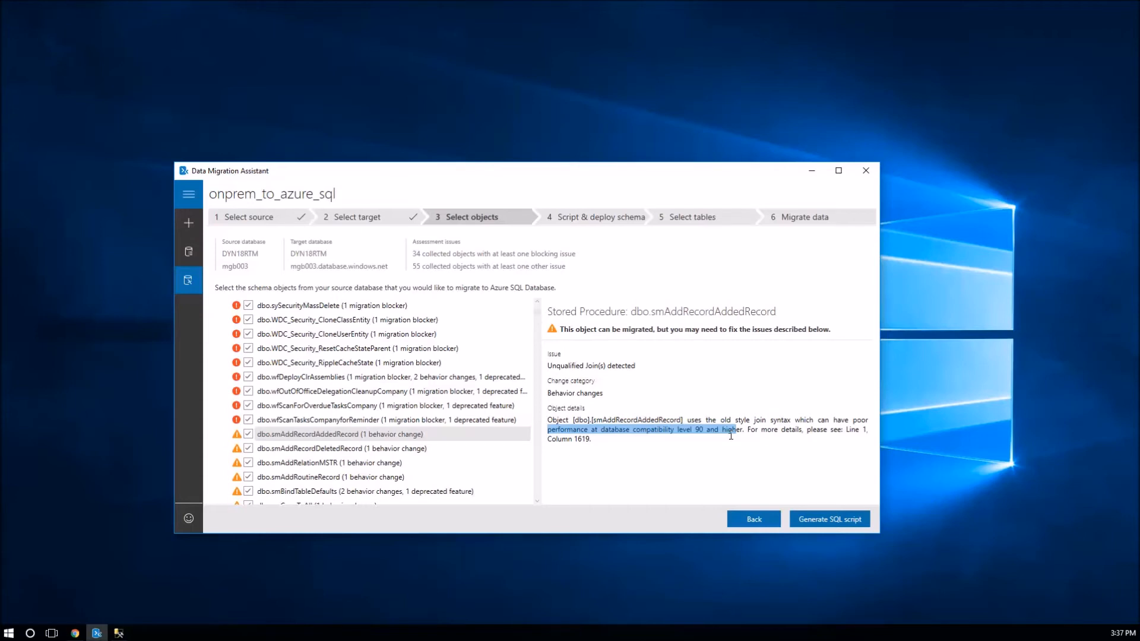
- Look through the remaining stored procedures and other schema objects down to the user-defined table types and views
{"action": "left_click", "coordinate": [537, 502]}
{"action": "scroll", "coordinate": [536, 501], "scroll_direction": "down", "scroll_amount": 4}
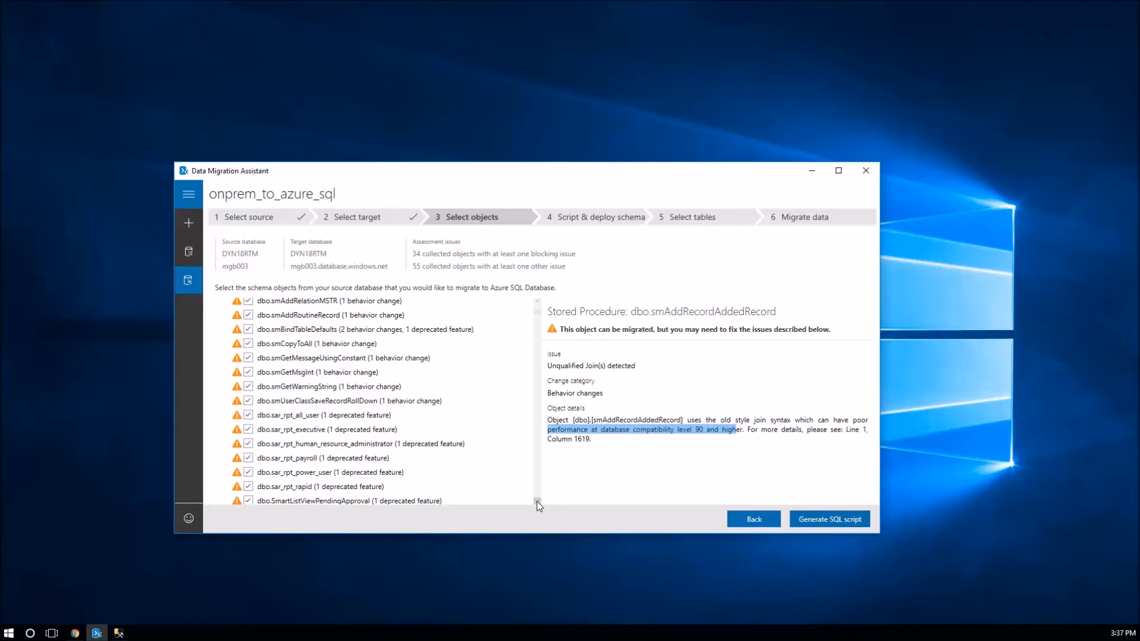
{"action": "scroll", "coordinate": [537, 501], "scroll_direction": "down", "scroll_amount": 5}
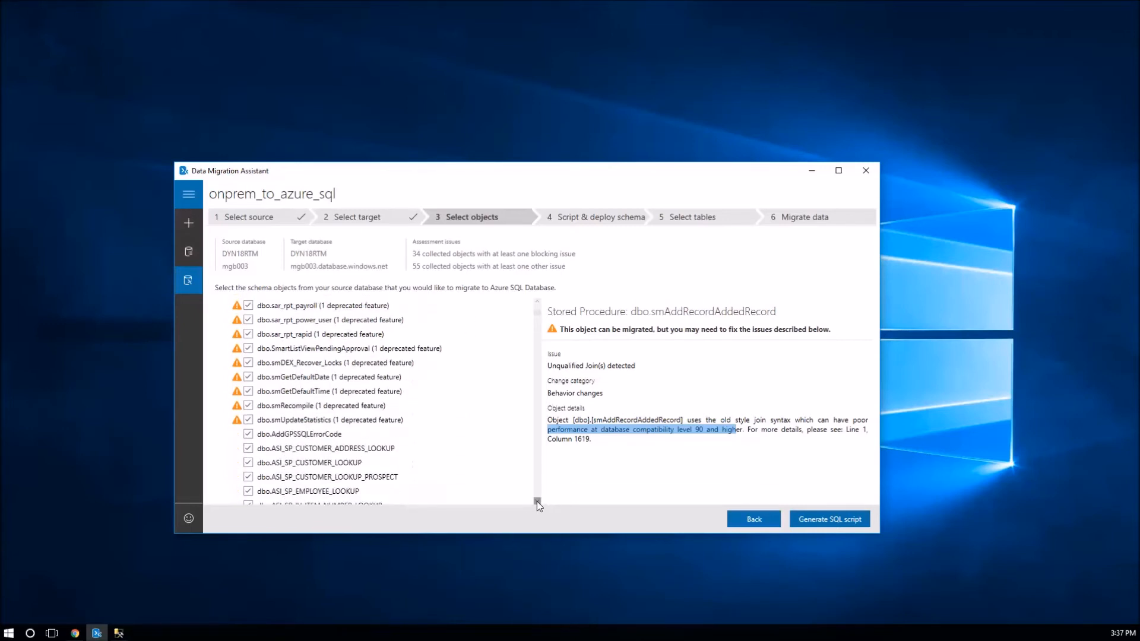
{"action": "scroll", "coordinate": [537, 501], "scroll_direction": "down", "scroll_amount": 7}
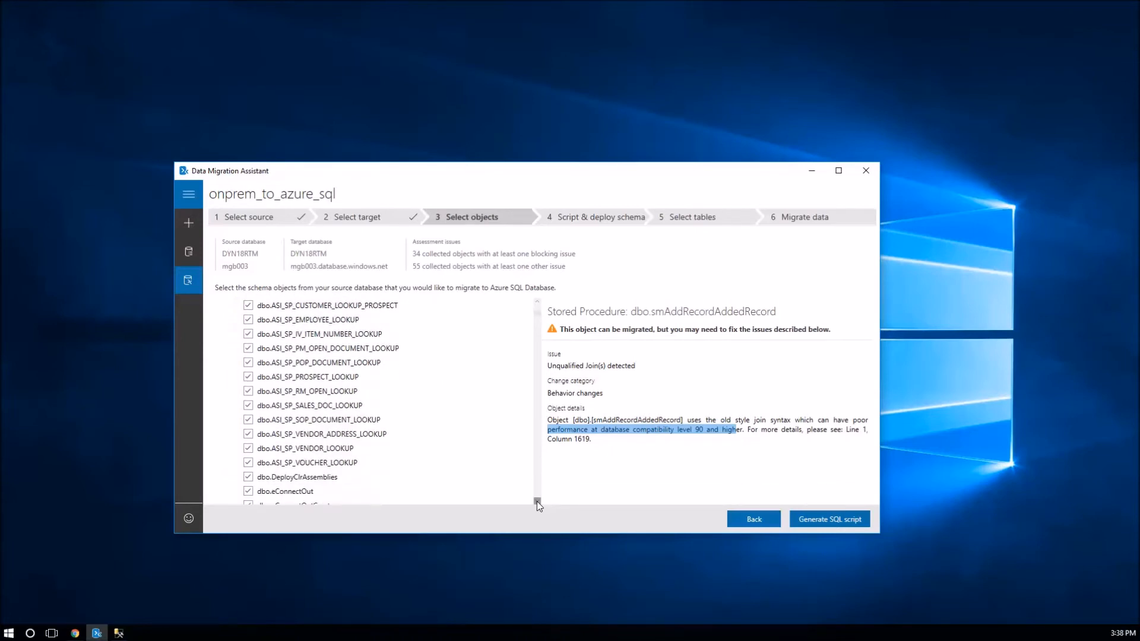
{"action": "scroll", "coordinate": [537, 501], "scroll_direction": "down", "scroll_amount": 4}
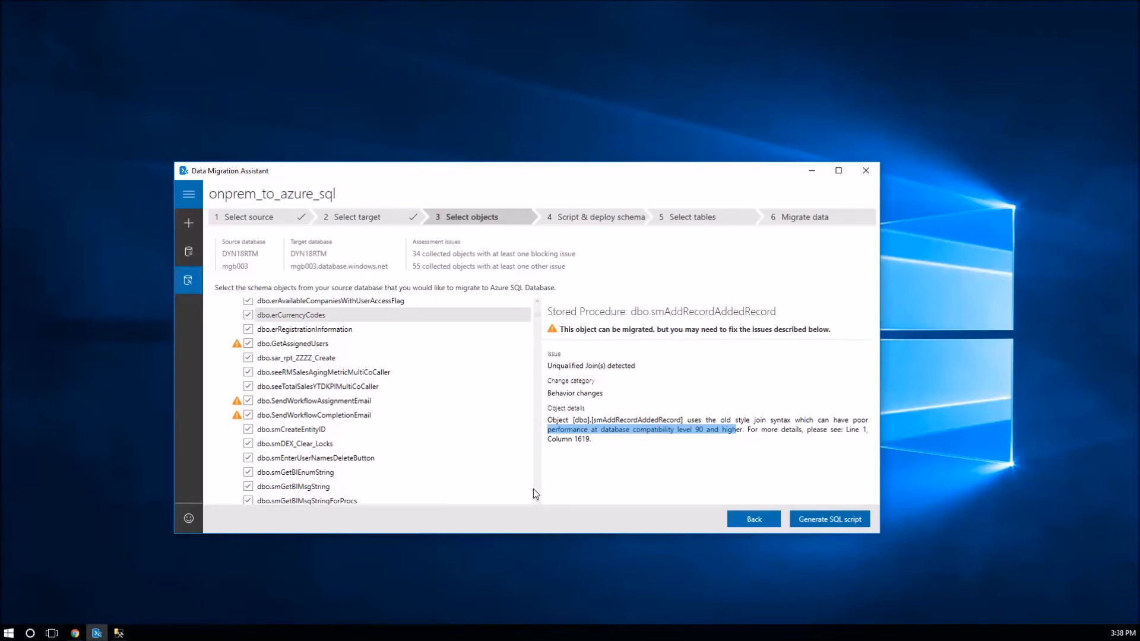
{"action": "scroll", "coordinate": [536, 490], "scroll_direction": "down", "scroll_amount": 10}
{"action": "scroll", "coordinate": [536, 489], "scroll_direction": "down", "scroll_amount": 10}
{"action": "scroll", "coordinate": [535, 489], "scroll_direction": "down", "scroll_amount": 10}
{"action": "scroll", "coordinate": [535, 491], "scroll_direction": "down", "scroll_amount": 10}
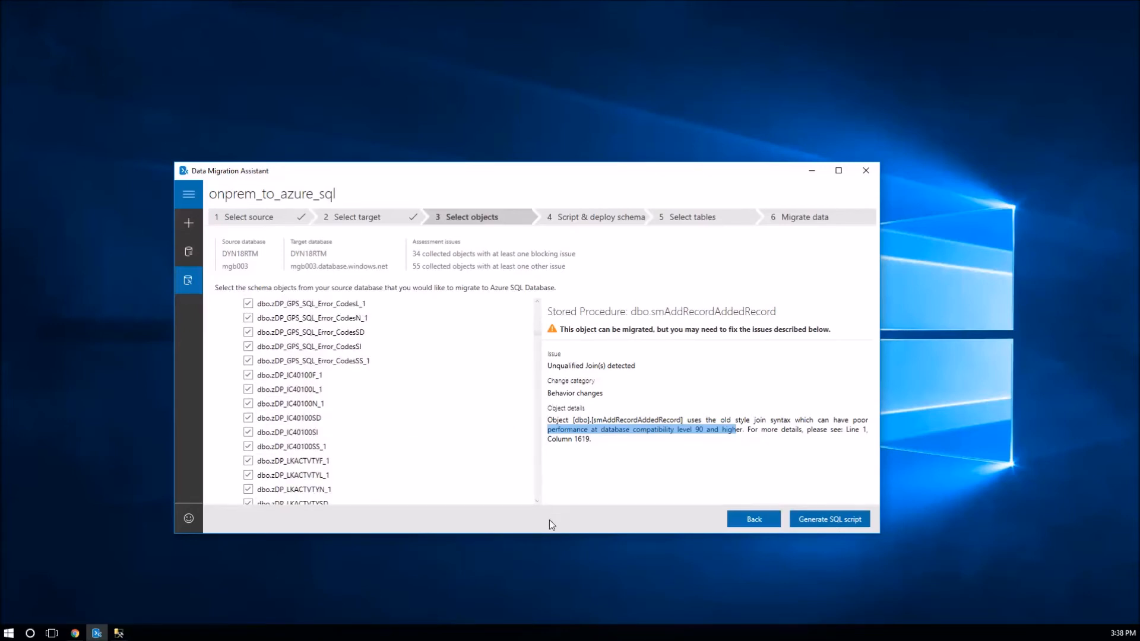
{"action": "left_click_drag", "start_coordinate": [537, 337], "coordinate": [540, 506]}
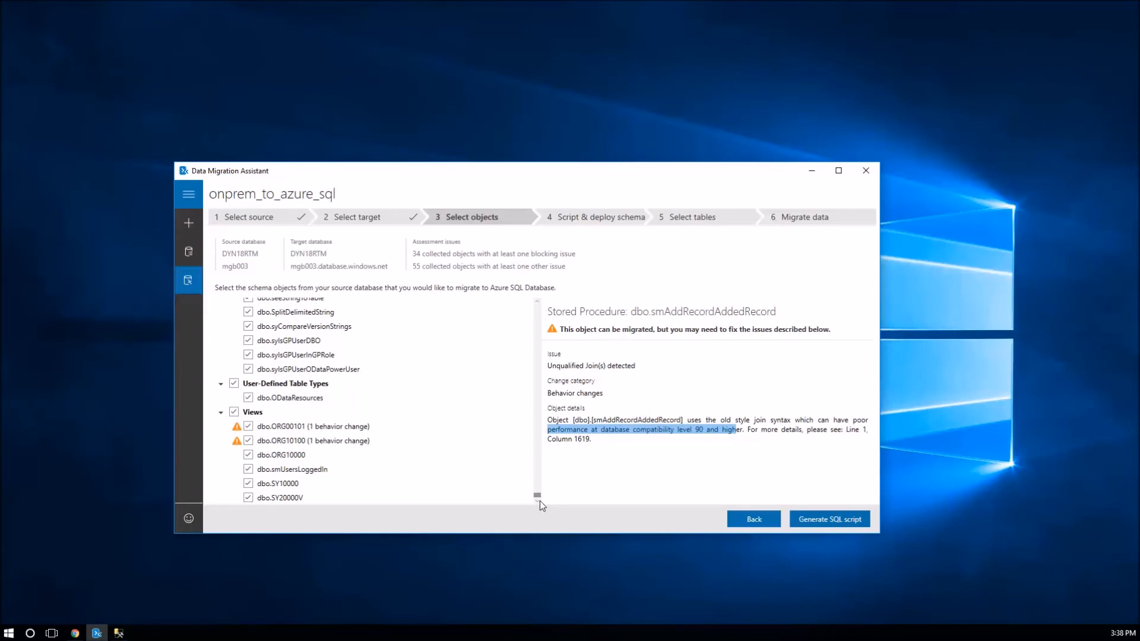
- Review the SQL assemblies and flagged stored procedures once more in the list of schema objects
{"action": "left_click_drag", "start_coordinate": [540, 504], "coordinate": [515, 313]}
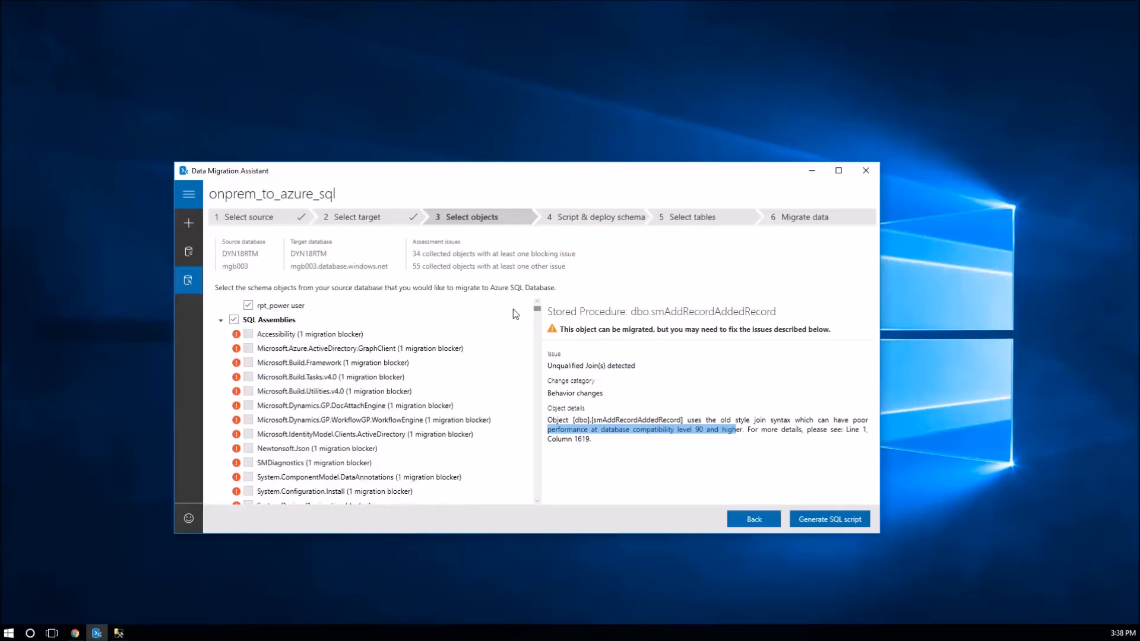
{"action": "scroll", "coordinate": [516, 314], "scroll_direction": "down", "scroll_amount": 3}
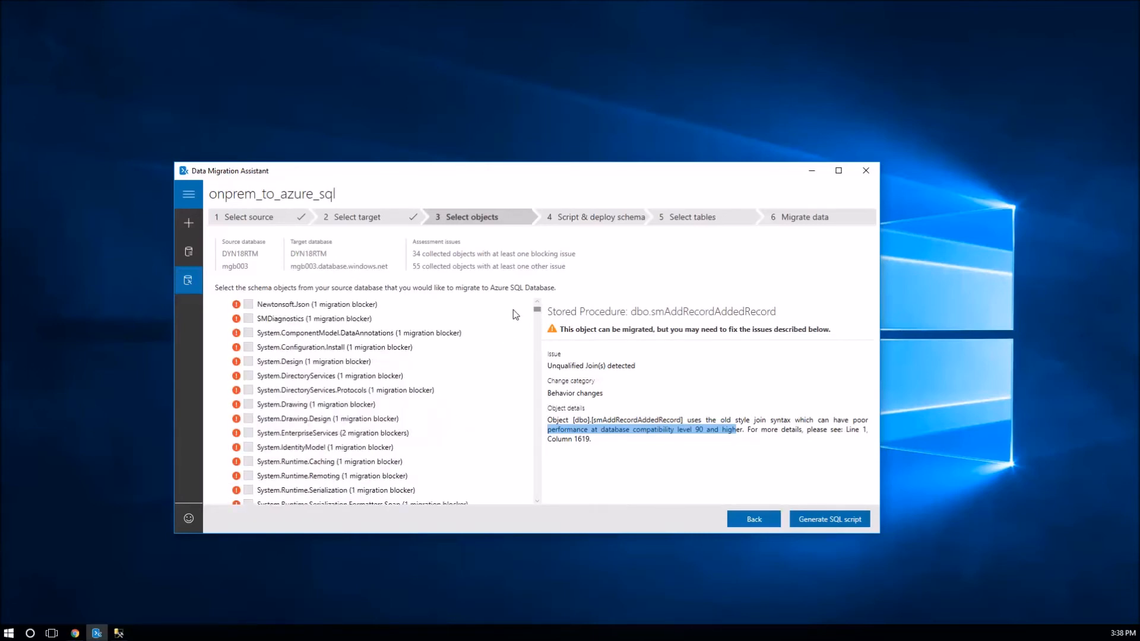
{"action": "scroll", "coordinate": [515, 316], "scroll_direction": "down", "scroll_amount": 10}
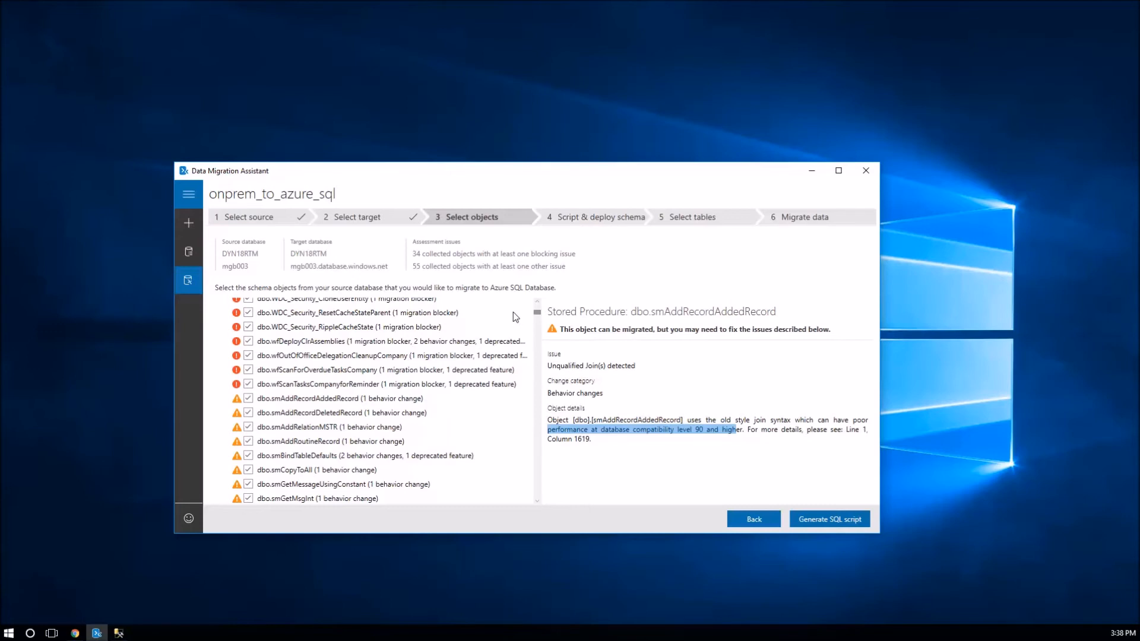
{"action": "scroll", "coordinate": [515, 317], "scroll_direction": "up", "scroll_amount": 3}
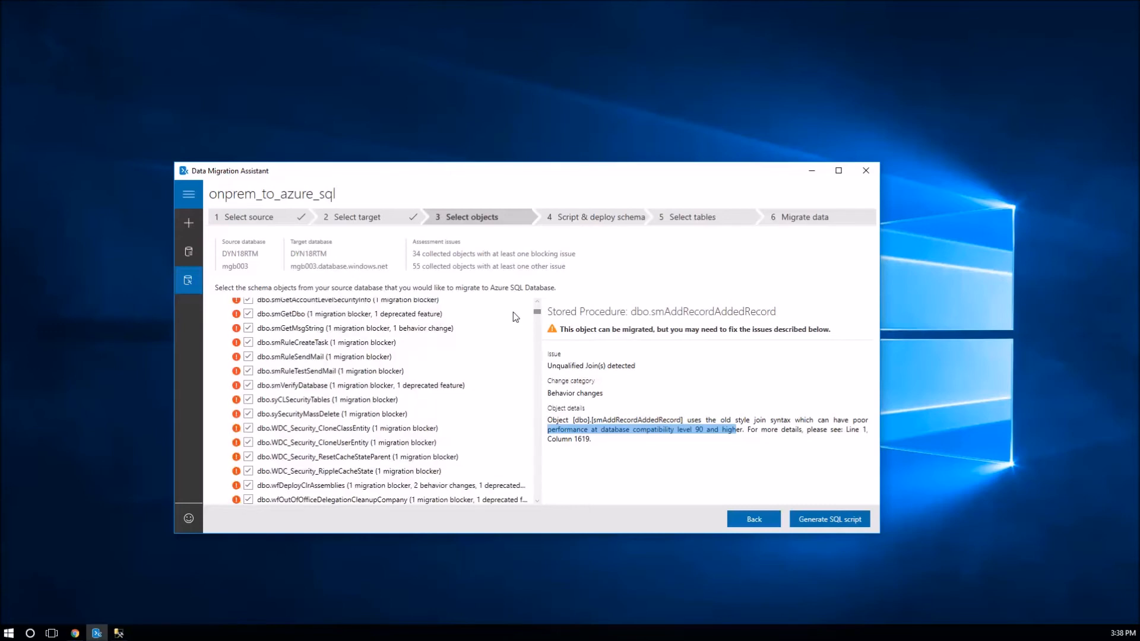
- Generate the SQL script for the selected schema objects and deploy the schema to the Azure DYN18RTM database
{"action": "left_click", "coordinate": [825, 523]}
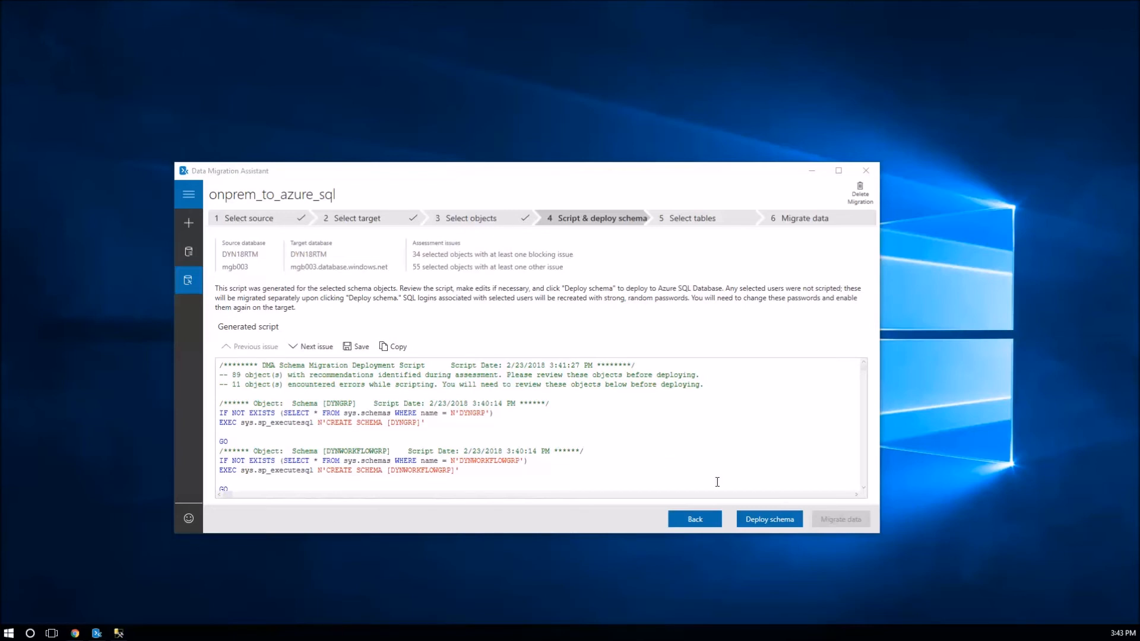
{"action": "left_click", "coordinate": [752, 520]}
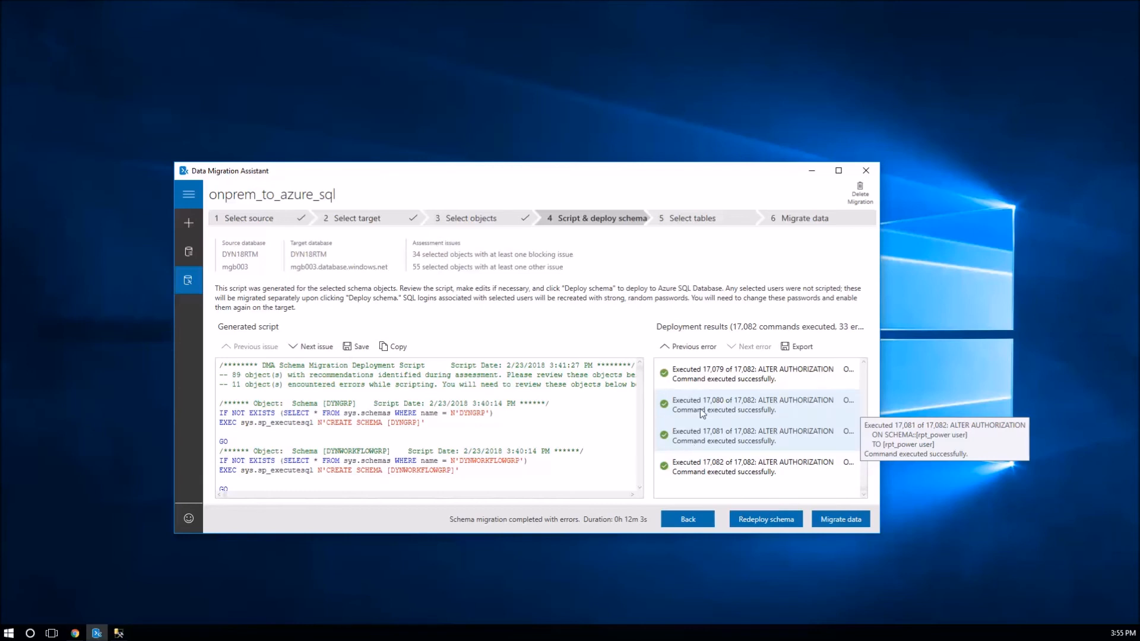
- Examine the failed GRANT EXECUTE commands in the deployment results, going backward from eConnectOut to GetObjectGuidByUser
{"action": "left_click", "coordinate": [693, 348]}
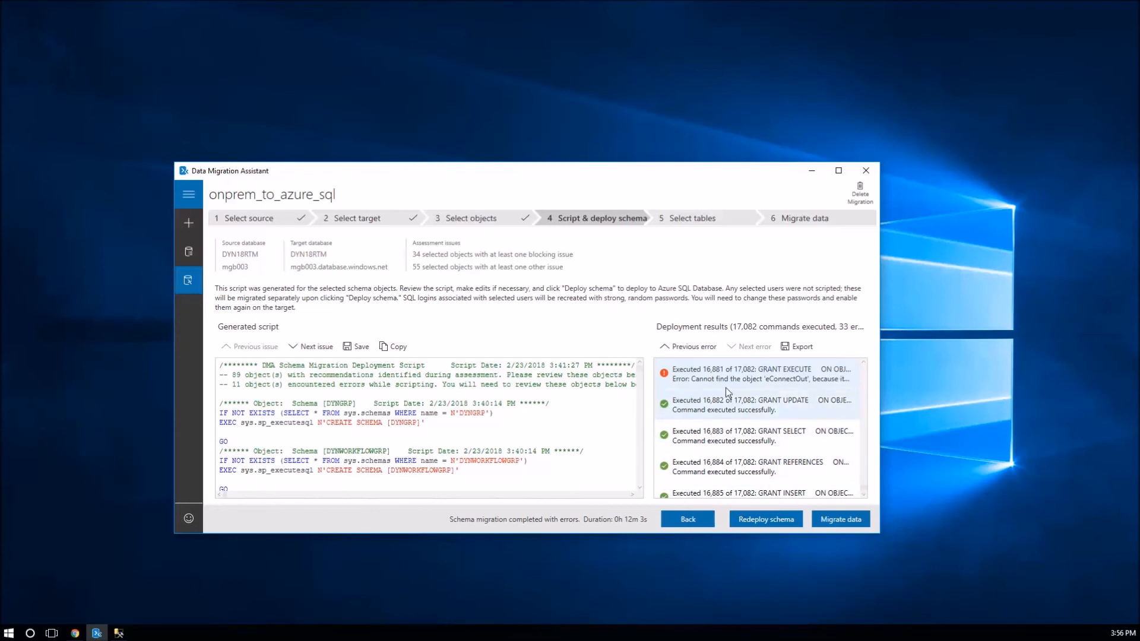
{"action": "left_click", "coordinate": [699, 347]}
{"action": "left_click", "coordinate": [725, 404]}
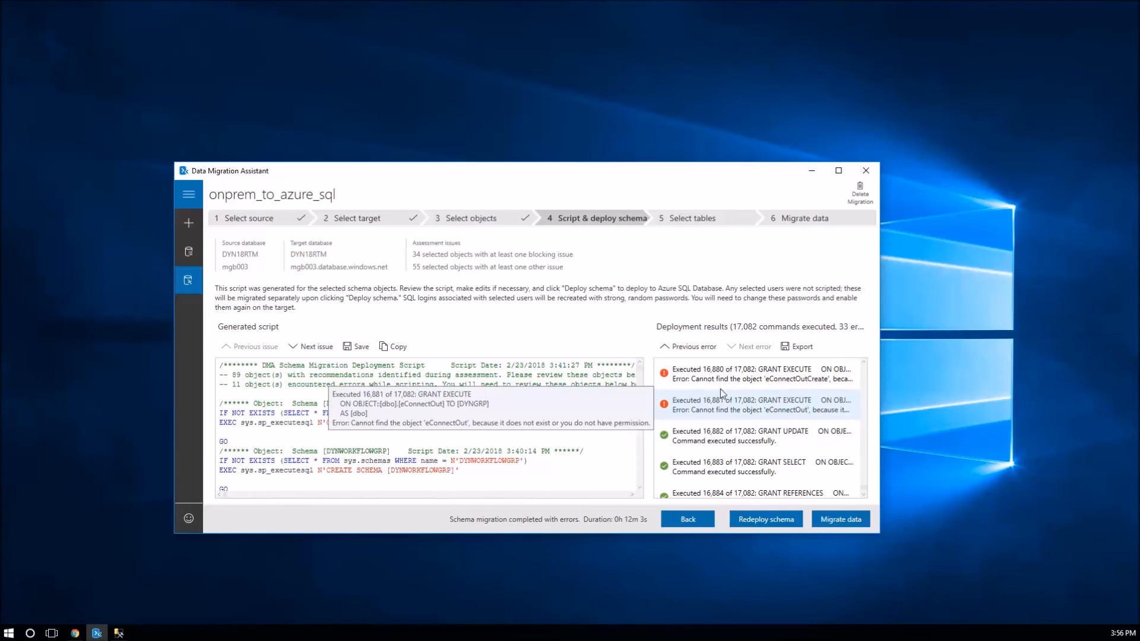
{"action": "left_click", "coordinate": [701, 347]}
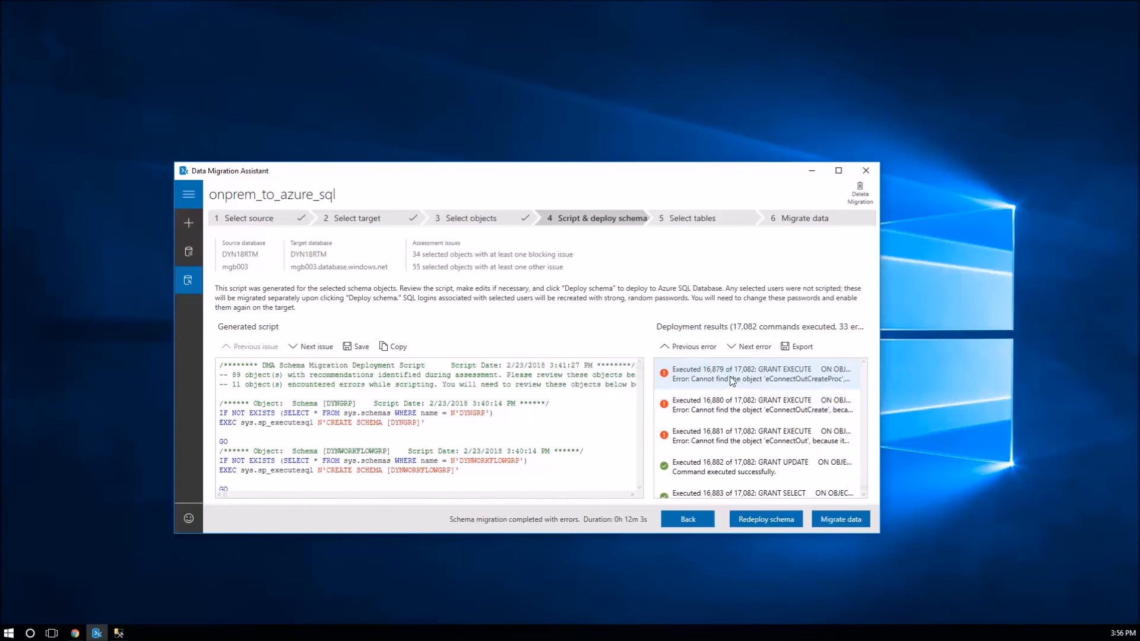
{"action": "left_click", "coordinate": [684, 349]}
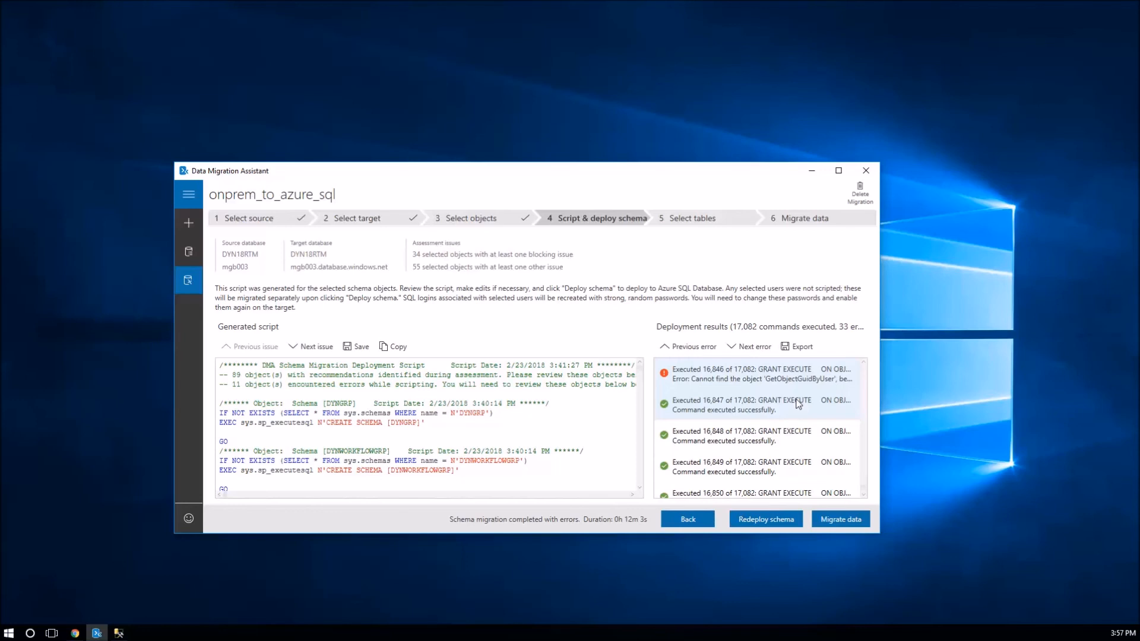
{"action": "left_click", "coordinate": [794, 350]}
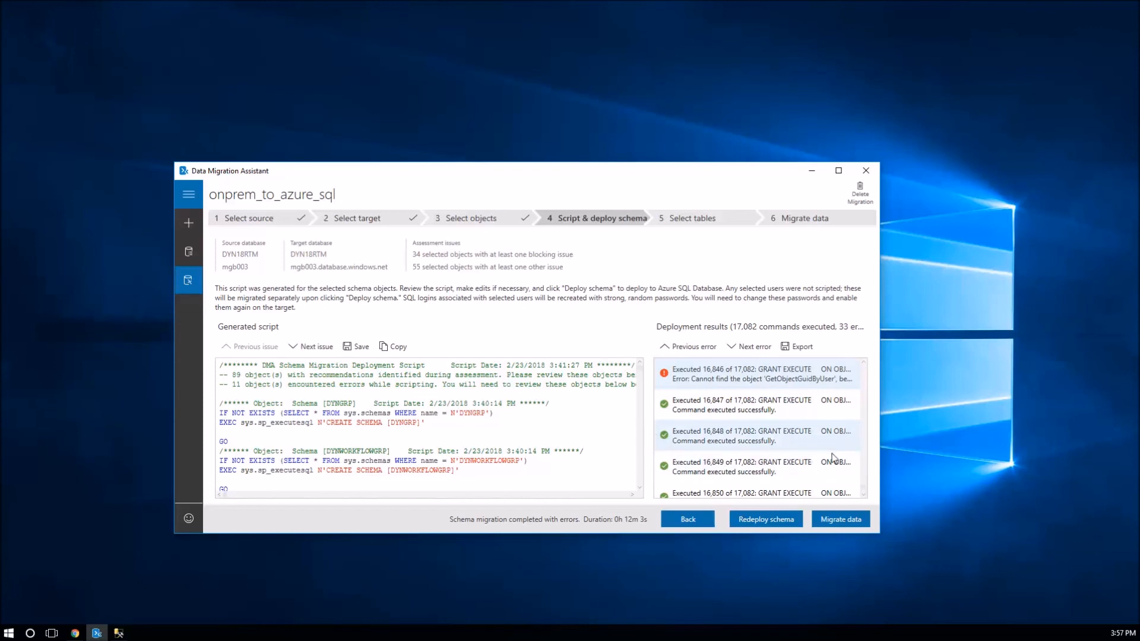
- Proceed to the table selection for DYN18RTM and start the data migration with all tables selected
{"action": "left_click", "coordinate": [844, 521]}
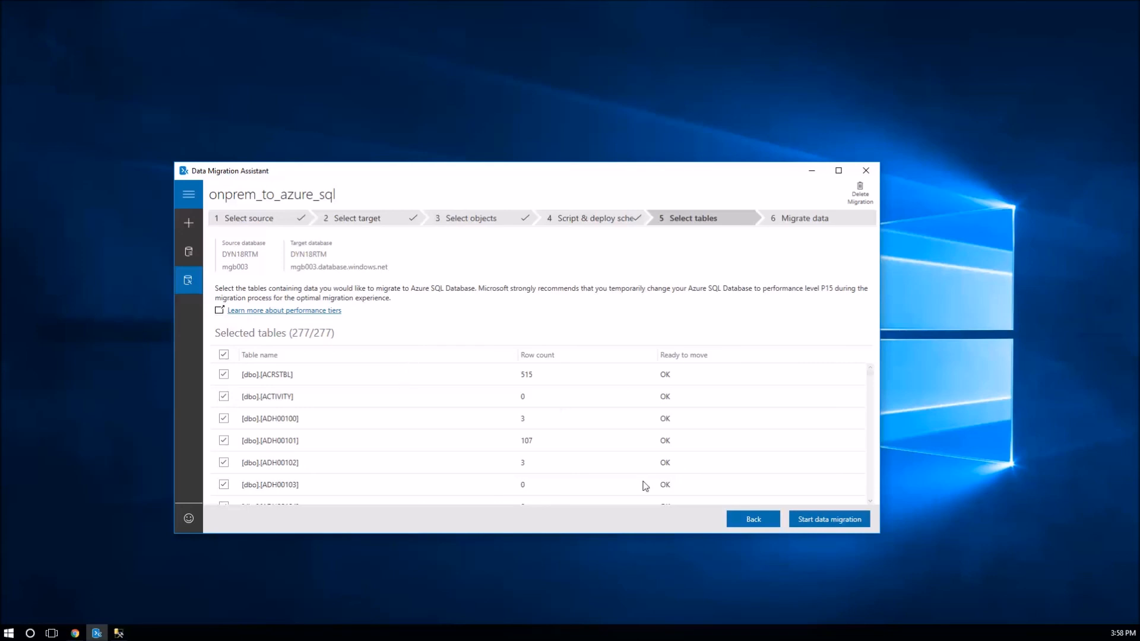
{"action": "left_click", "coordinate": [830, 523]}
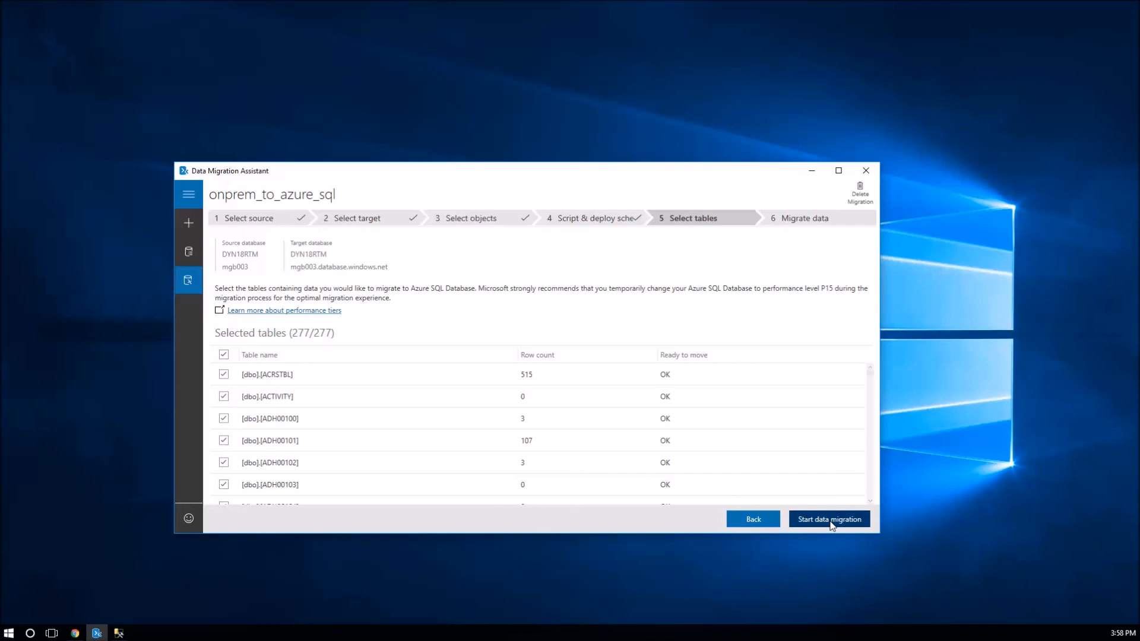